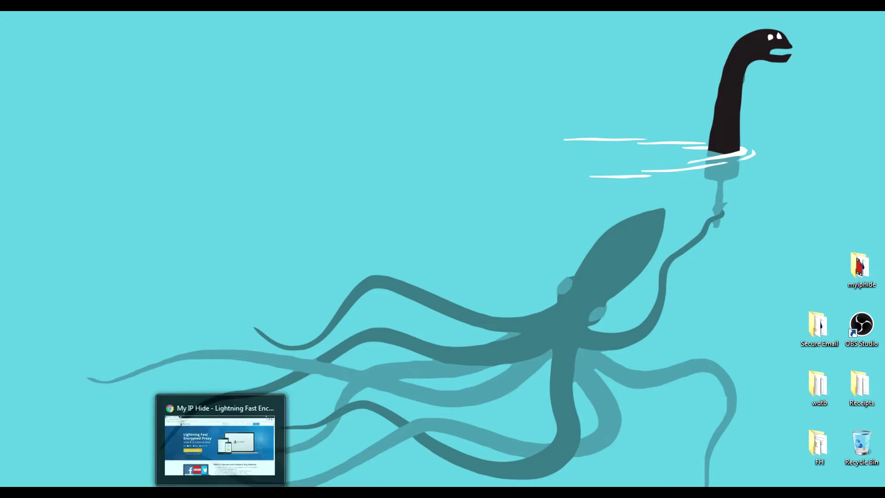
- Restore the Chrome window showing the myiphide.com home page from the taskbar
click(222, 440)
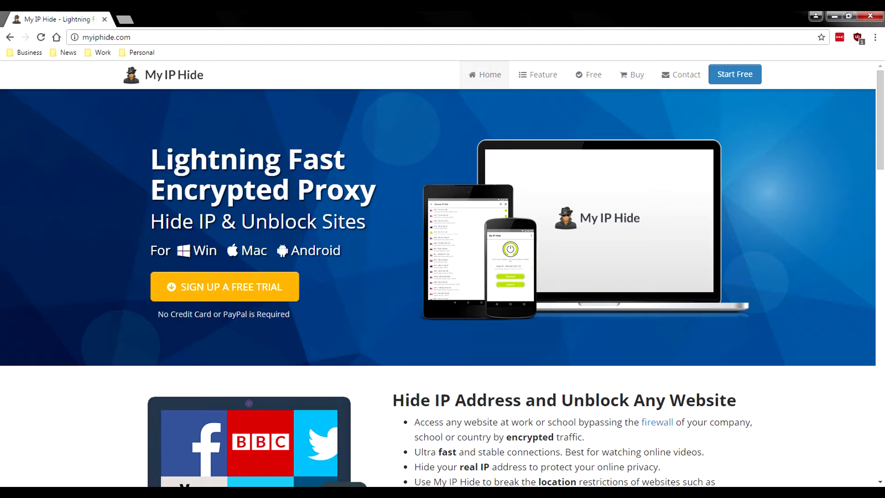
drag(507, 437, 582, 437)
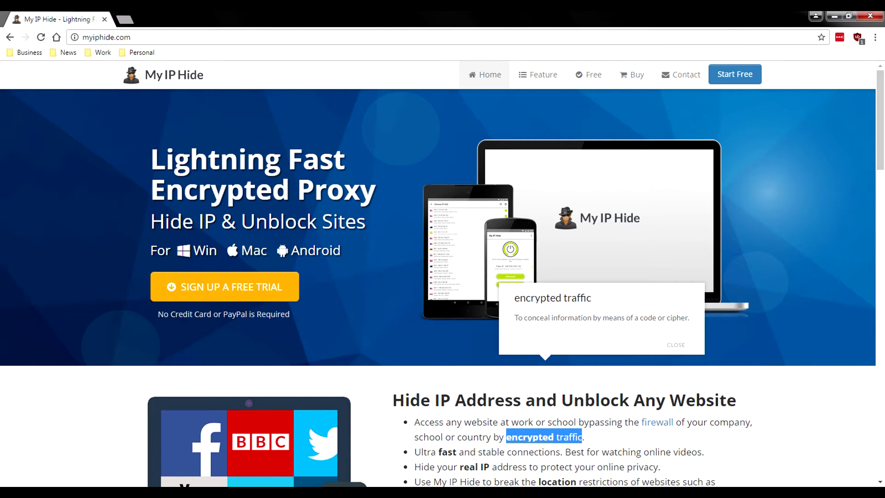
key(Escape)
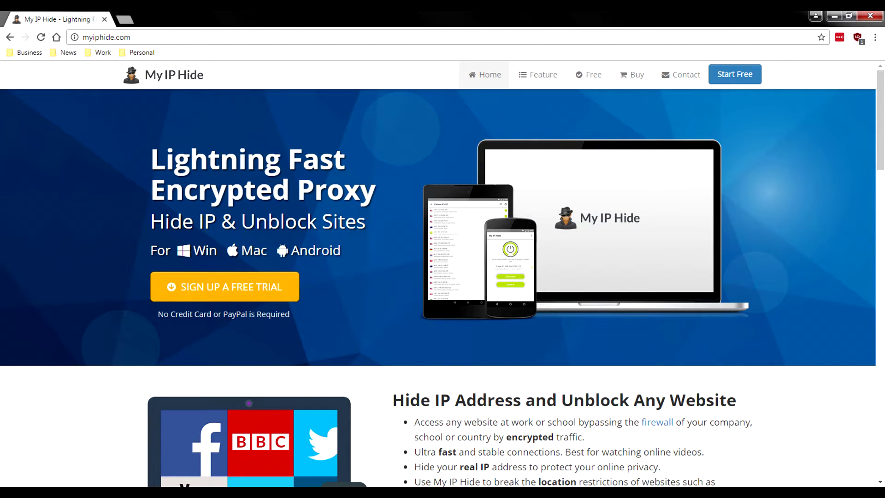
- Scroll down to the 55-servers-in-23-countries map and highlight the list of server countries
scroll(443, 277, down, 1)
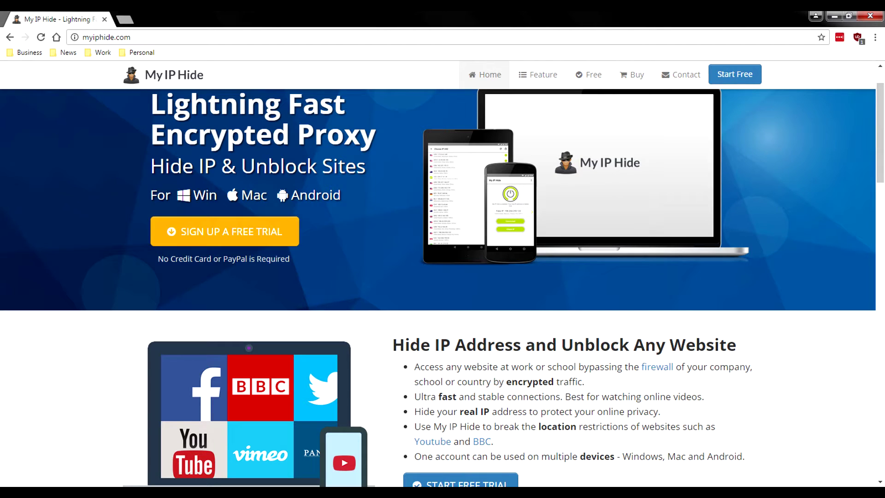
scroll(442, 286, up, 1)
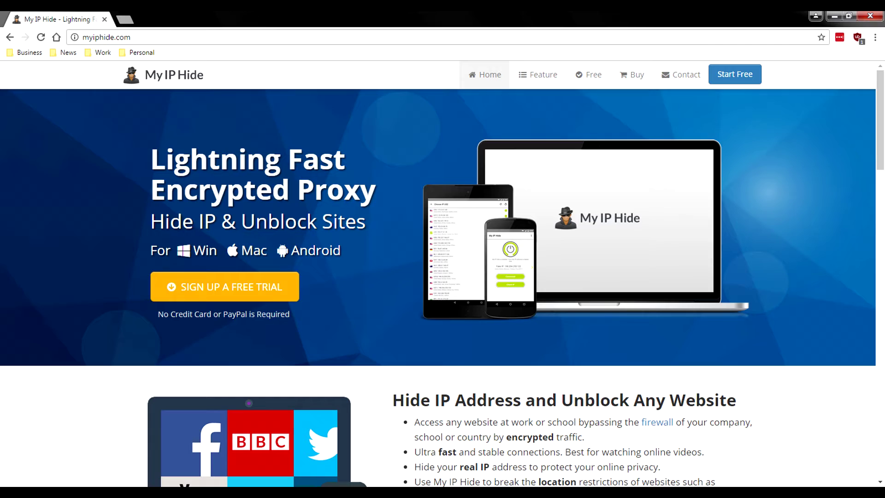
scroll(438, 286, down, 1)
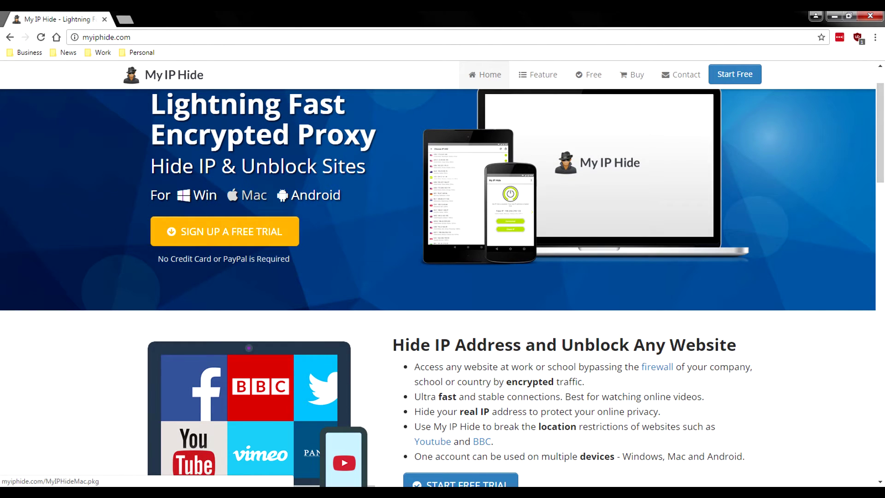
scroll(309, 195, down, 1)
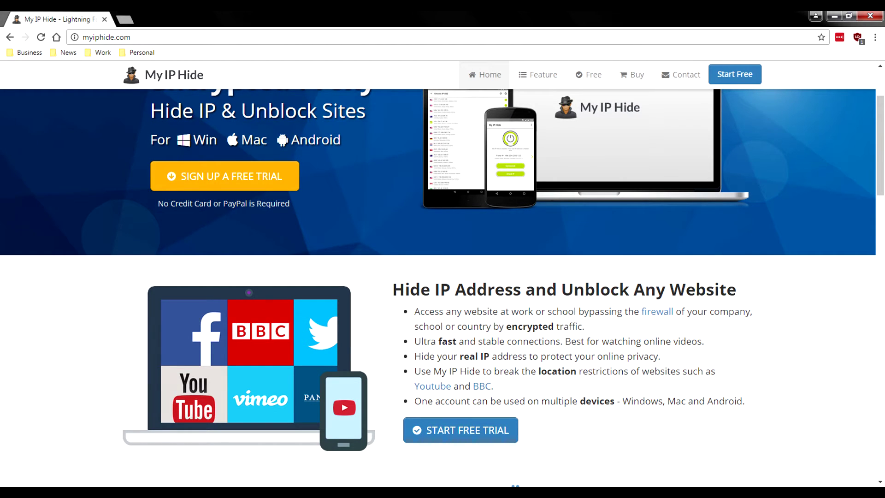
scroll(442, 288, down, 2)
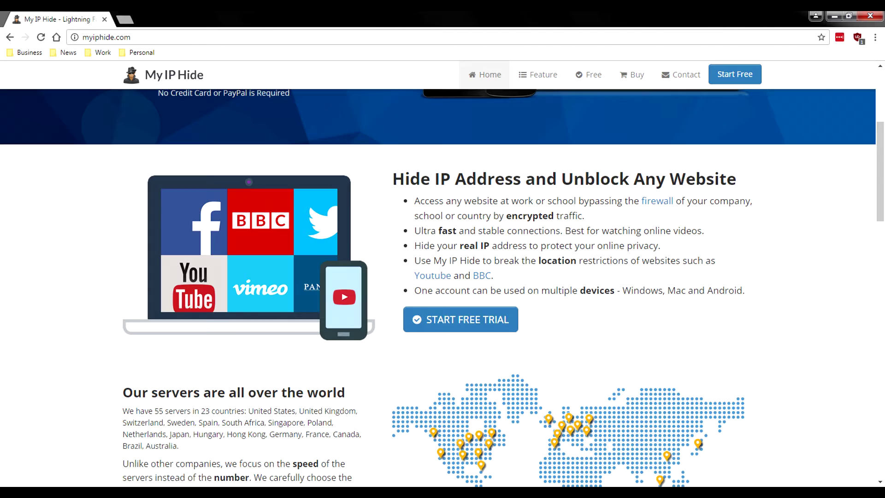
scroll(443, 284, up, 3)
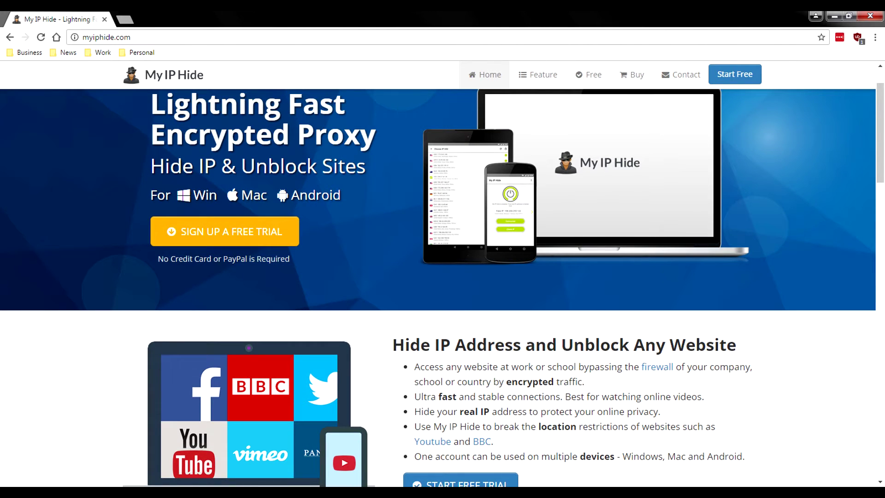
scroll(443, 284, down, 1)
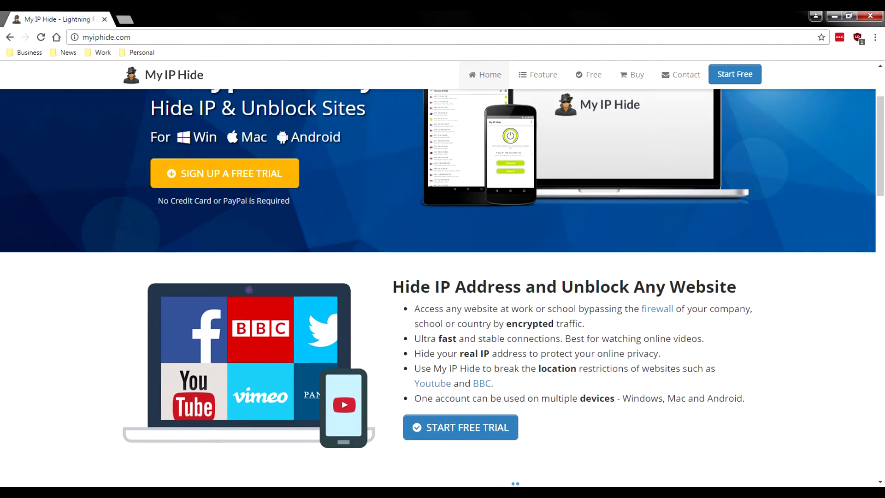
scroll(443, 283, down, 1)
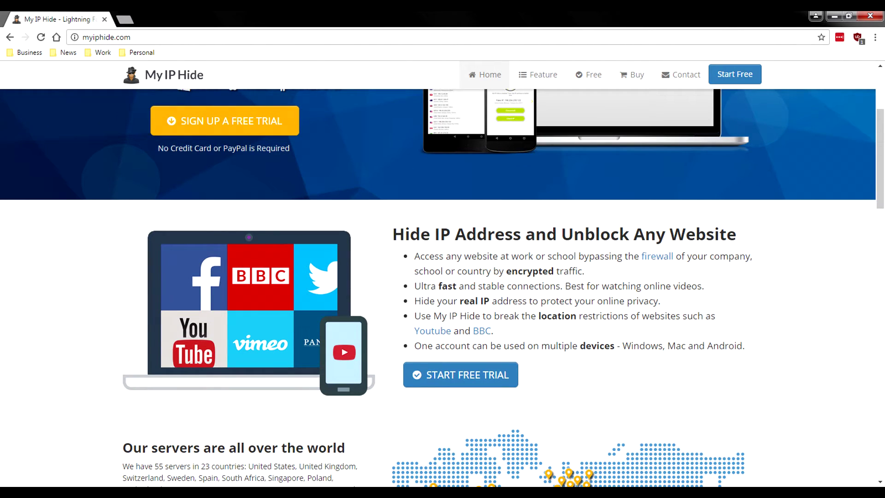
scroll(443, 284, down, 1)
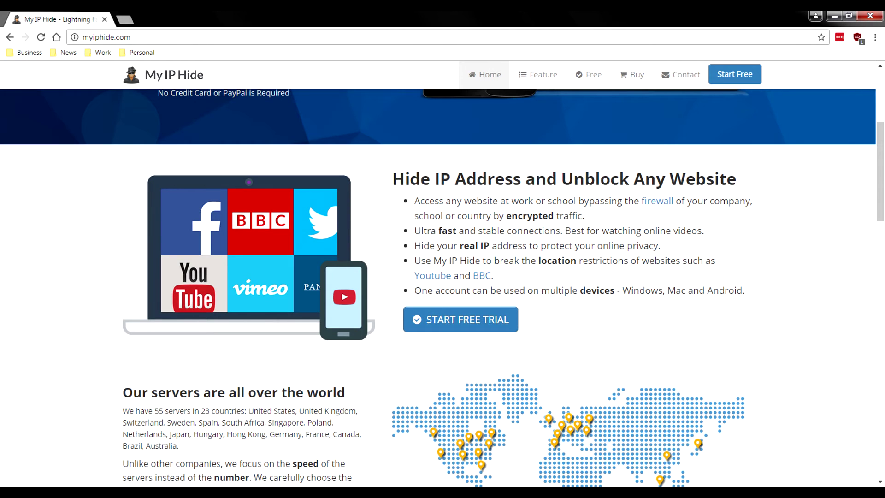
scroll(442, 284, down, 1)
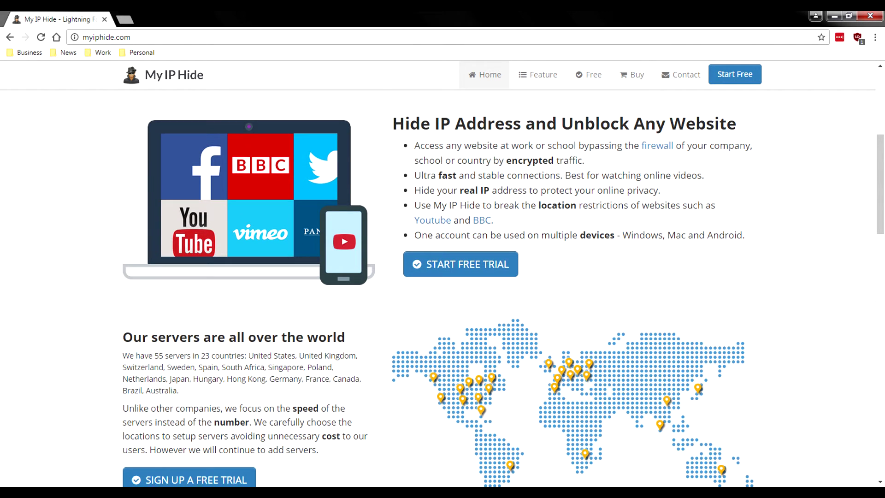
scroll(442, 284, down, 2)
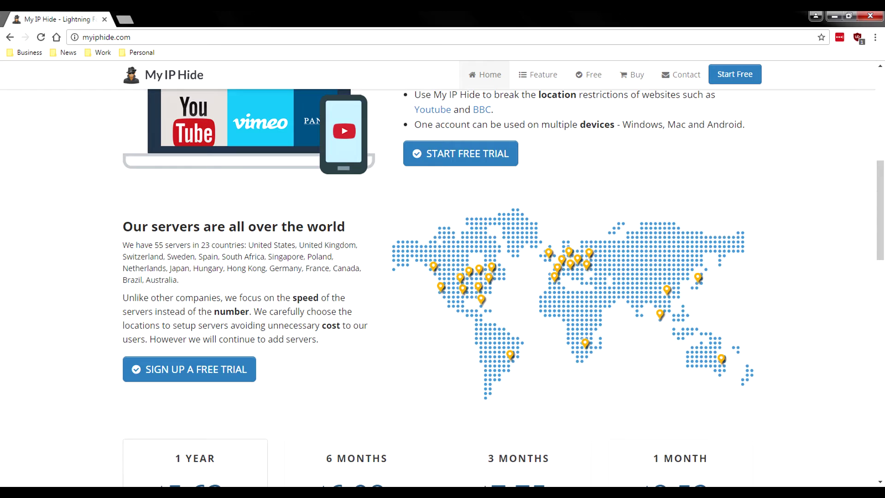
drag(179, 280, 167, 256)
scroll(443, 276, down, 1)
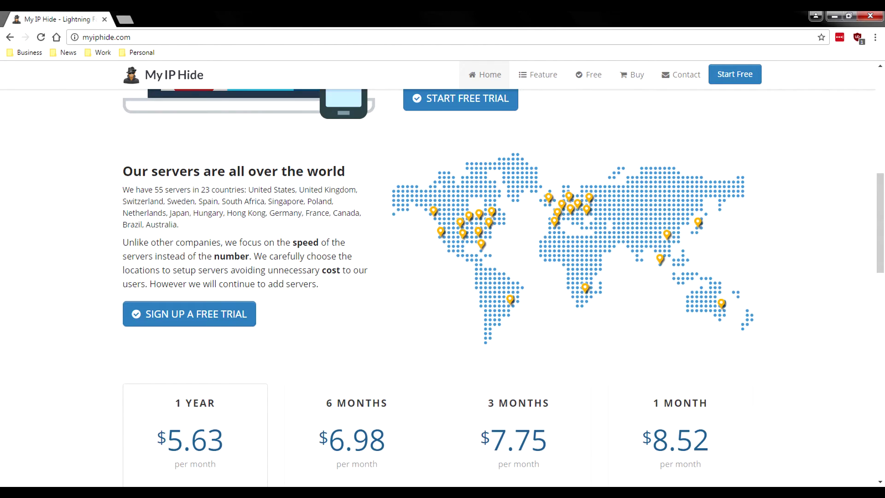
- Highlight the 55 server count, then scroll past pricing, features and testimonials to the footer
double_click(159, 189)
scroll(519, 231, down, 6)
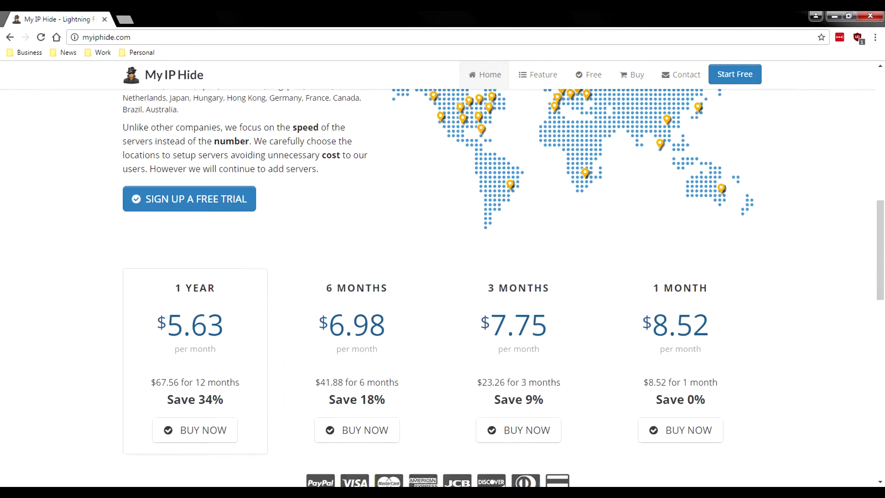
scroll(443, 276, down, 5)
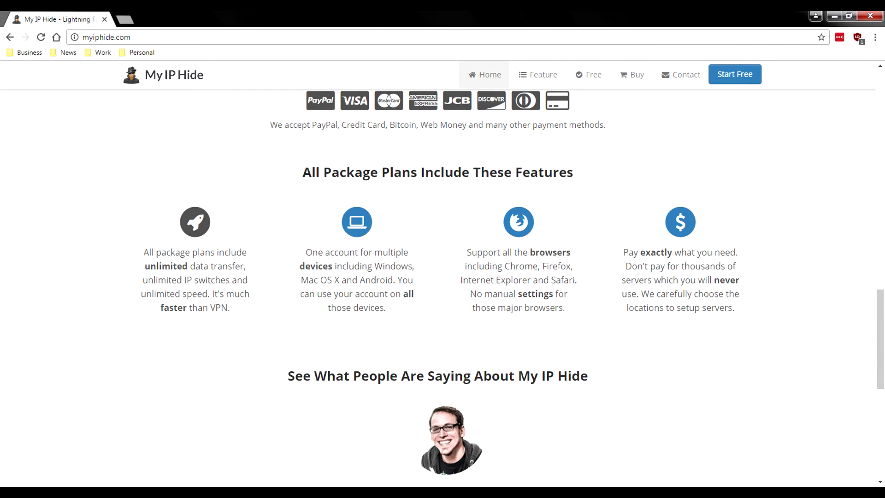
scroll(443, 286, up, 2)
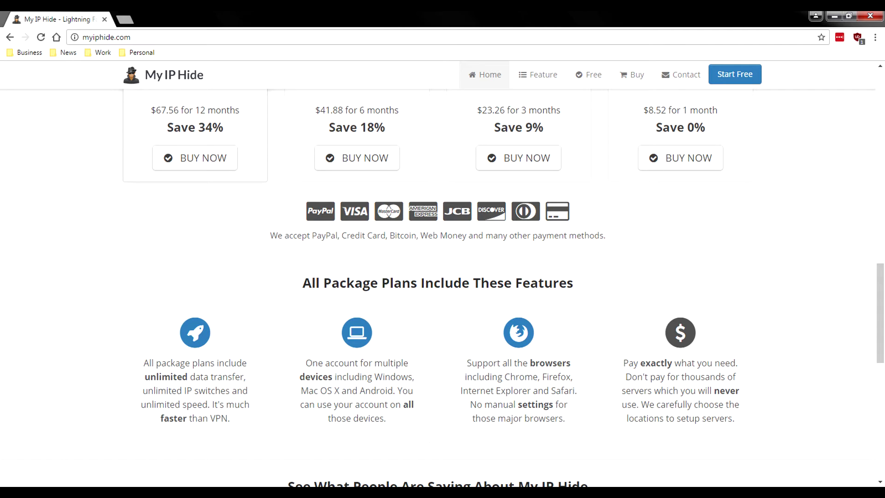
scroll(442, 286, down, 7)
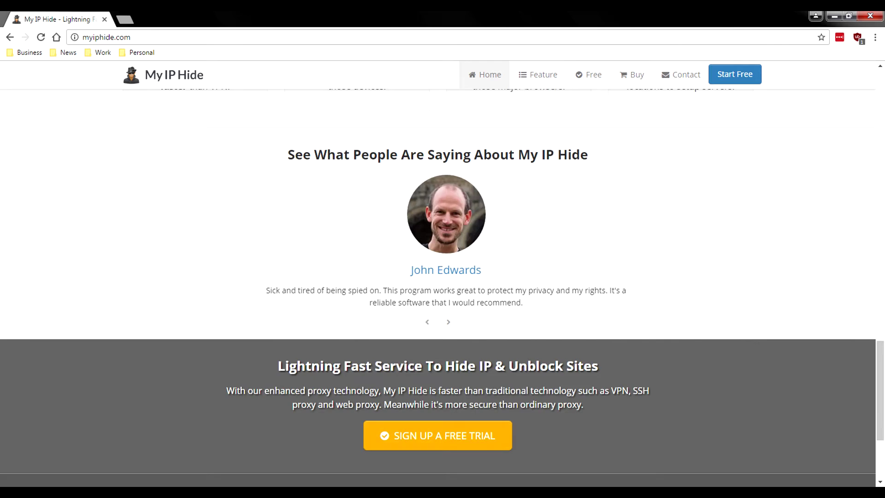
scroll(443, 286, down, 3)
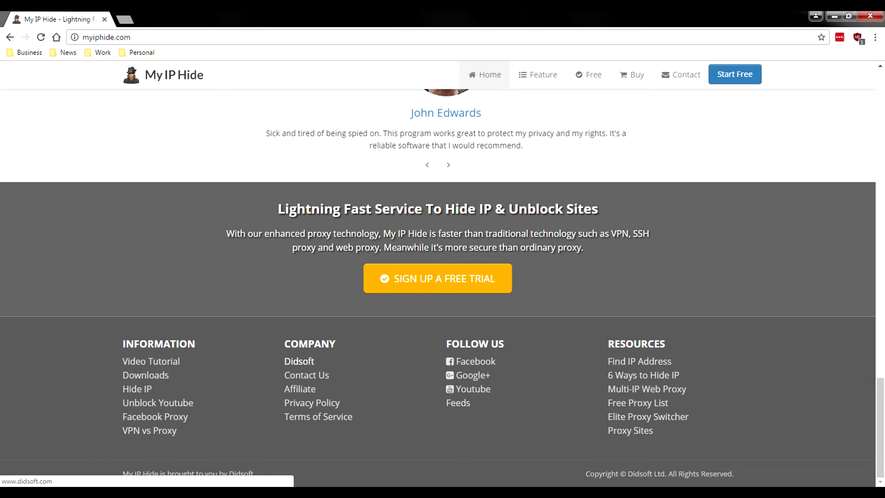
- Open the Didsoft company site in a new tab and switch to it
middle_click(300, 361)
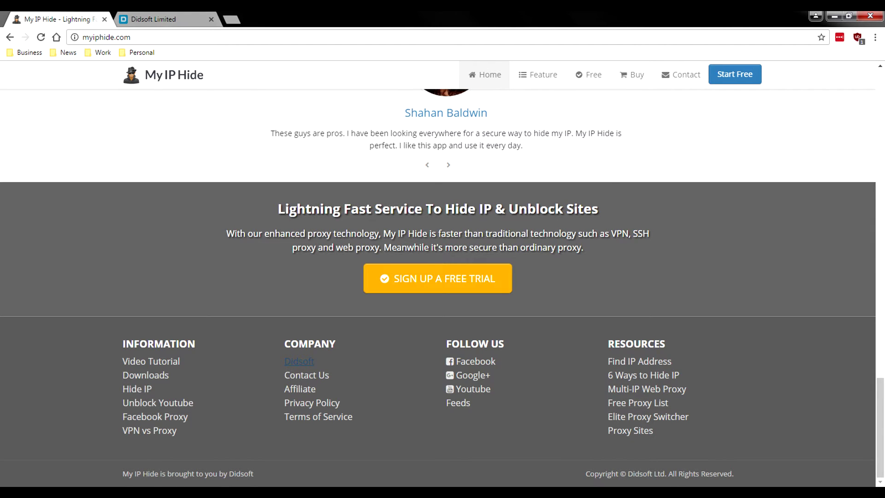
key(ctrl+Tab)
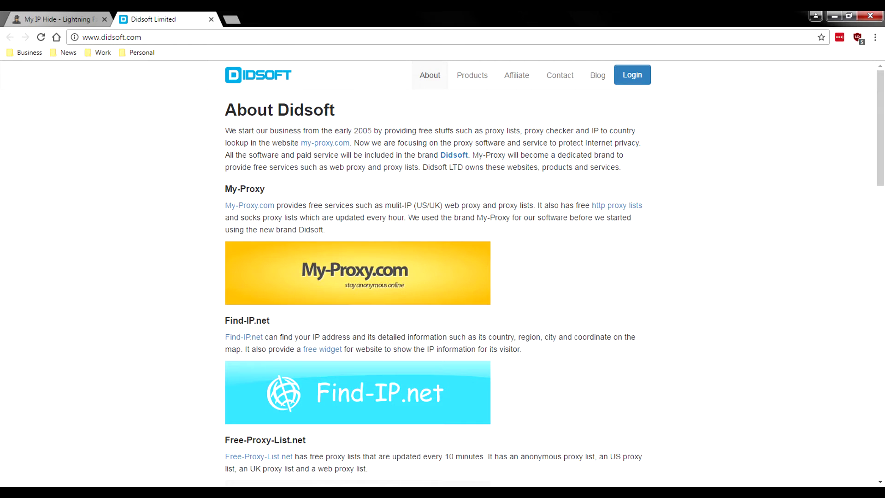
key(ctrl+shift+Tab)
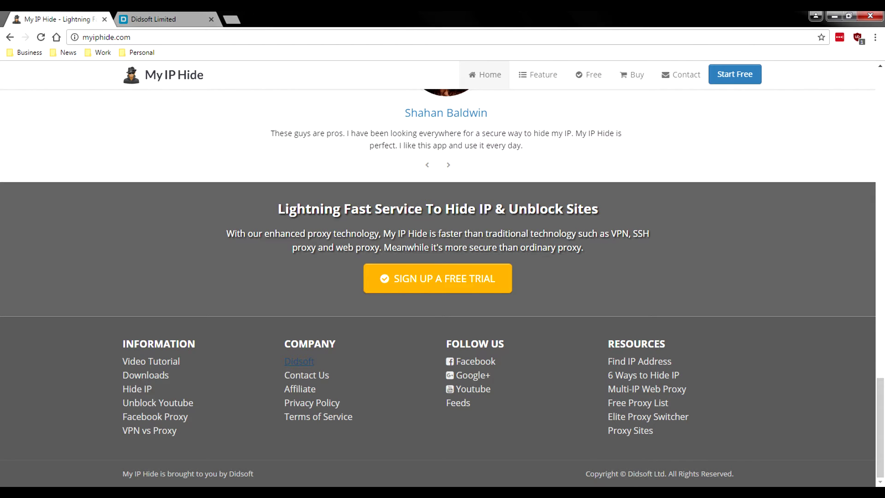
key(ctrl+Tab)
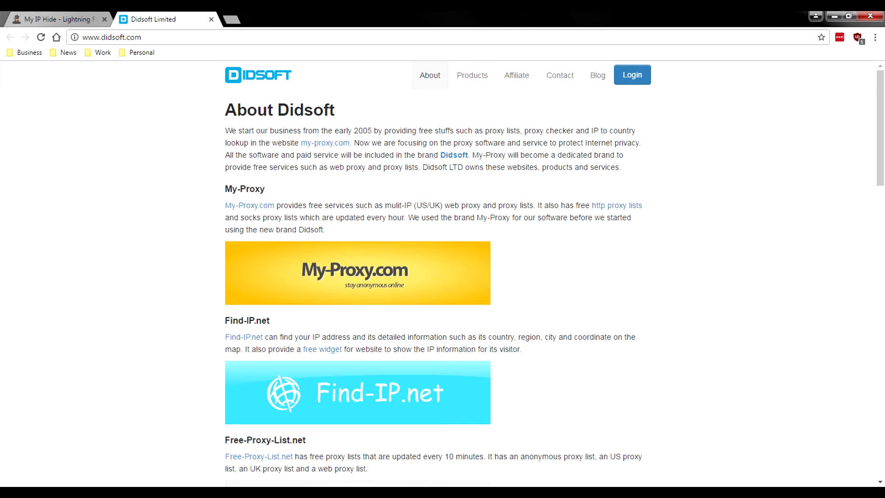
- Read through the About Didsoft page, highlighting 'Didsoft' and the founding year 2005
scroll(442, 272, down, 2)
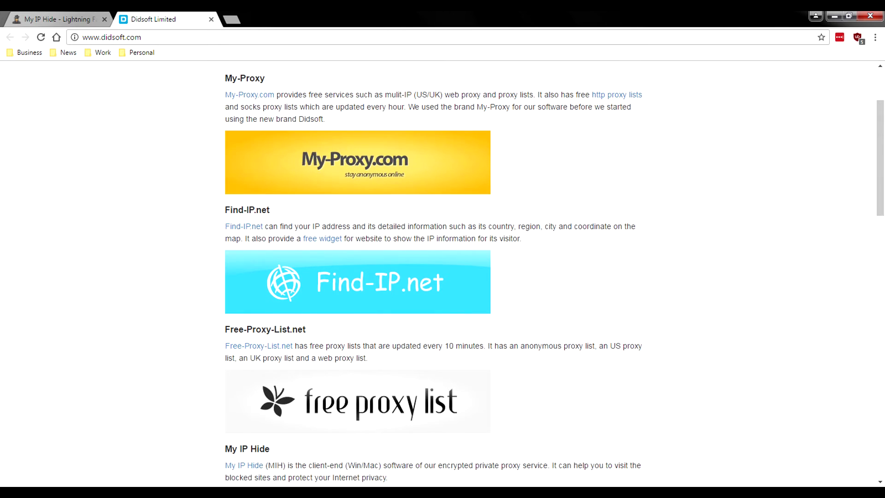
scroll(358, 212, down, 4)
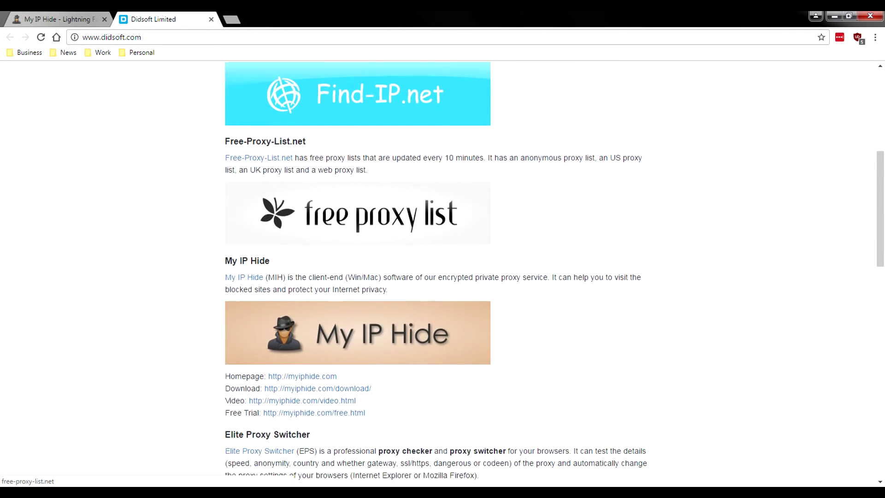
scroll(358, 212, down, 9)
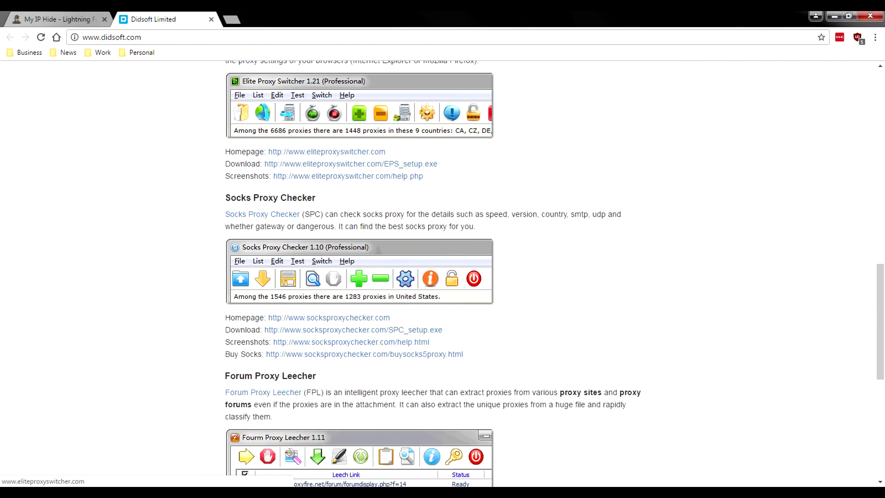
scroll(357, 212, down, 7)
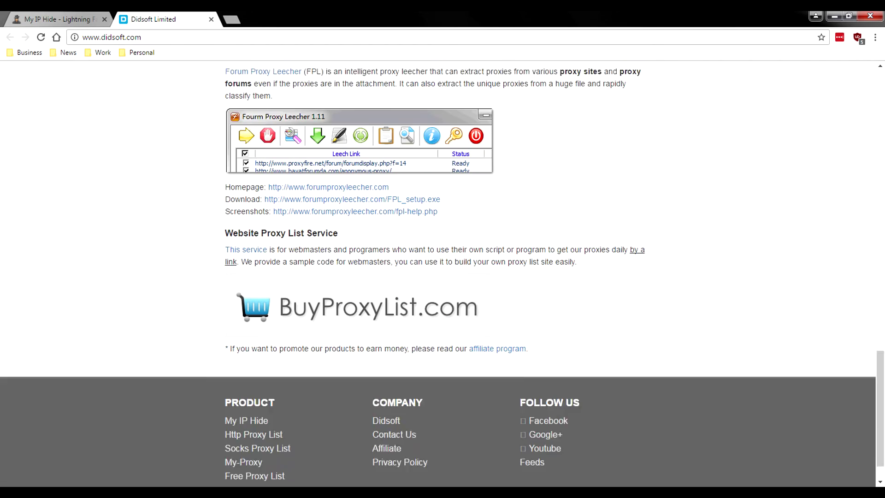
scroll(442, 272, up, 15)
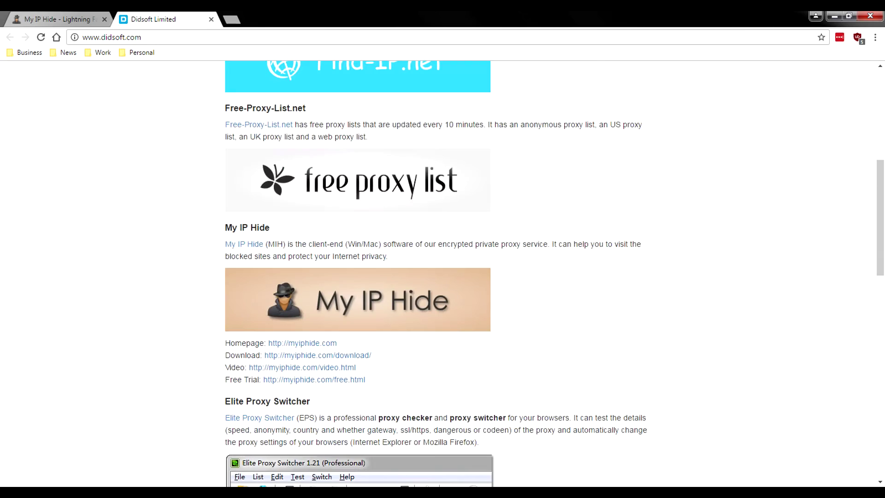
scroll(443, 272, up, 7)
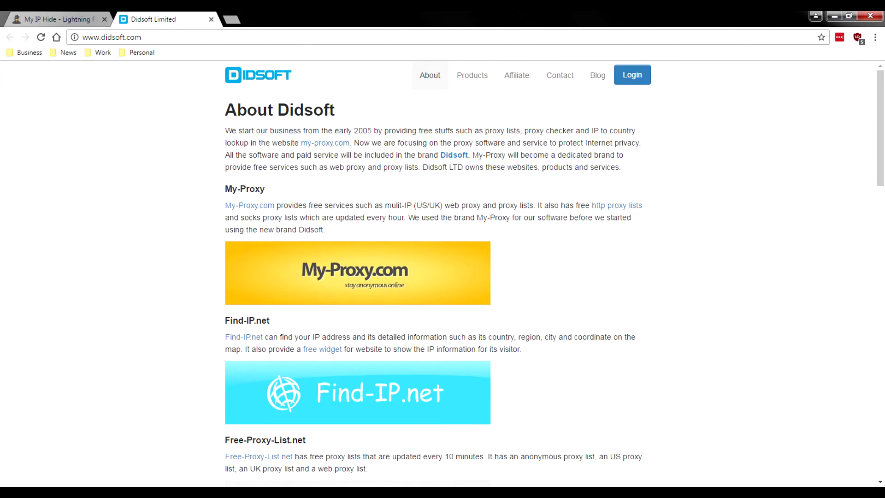
double_click(306, 109)
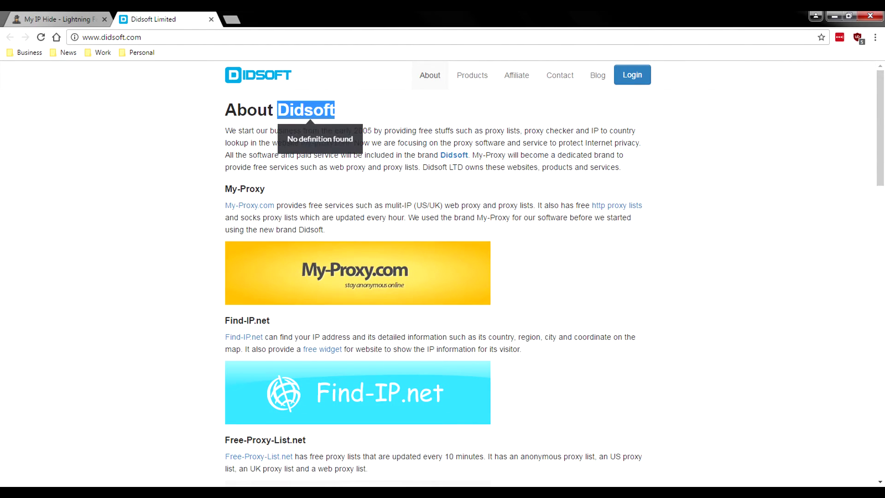
click(363, 131)
double_click(362, 130)
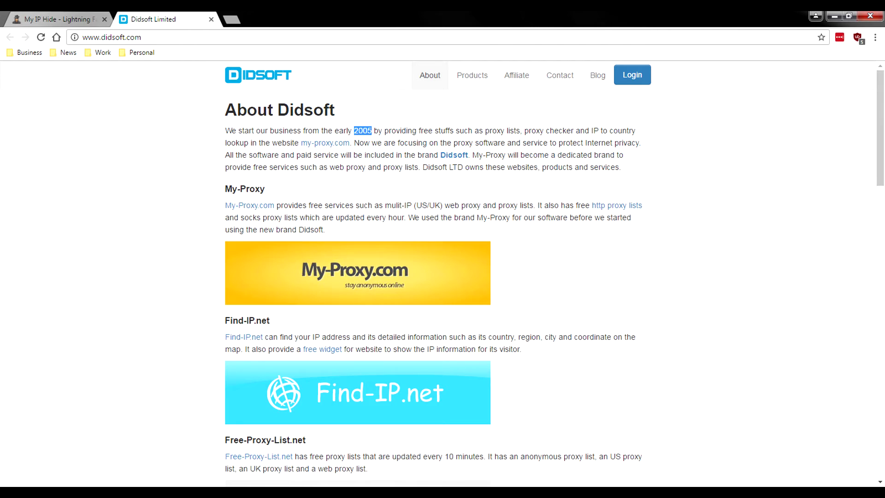
- Close the Didsoft tab and return to the servers map and $5.63–$8.52 pricing cards
click(212, 19)
scroll(442, 277, up, 9)
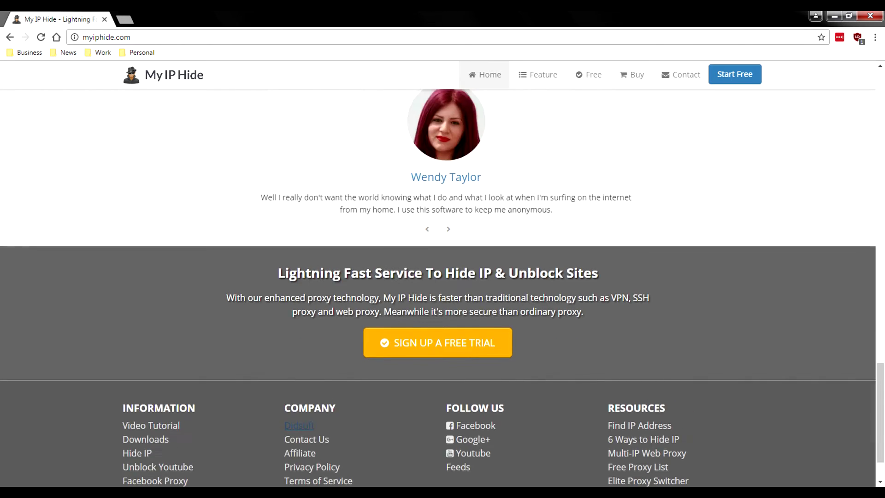
scroll(443, 277, up, 11)
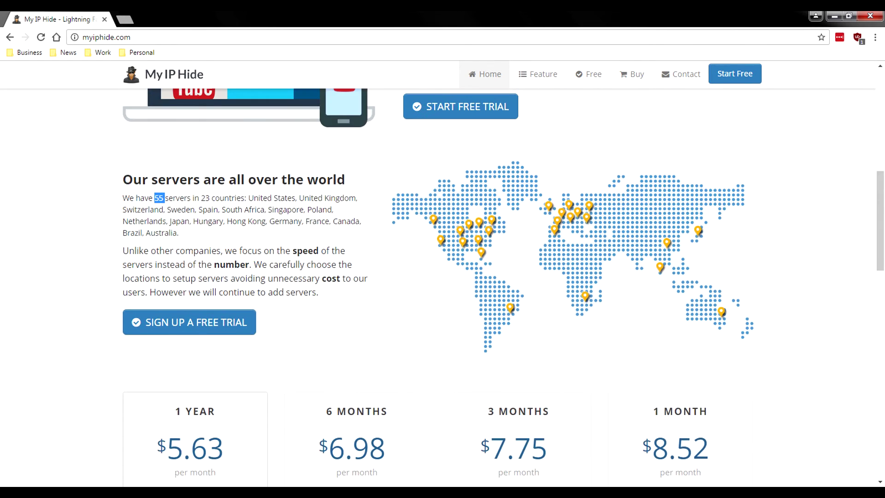
scroll(443, 277, down, 4)
scroll(442, 277, down, 1)
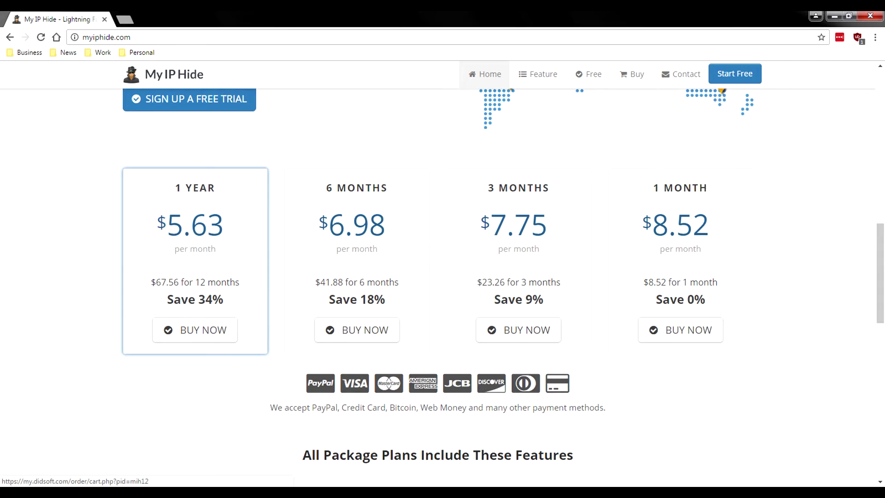
scroll(195, 332, down, 1)
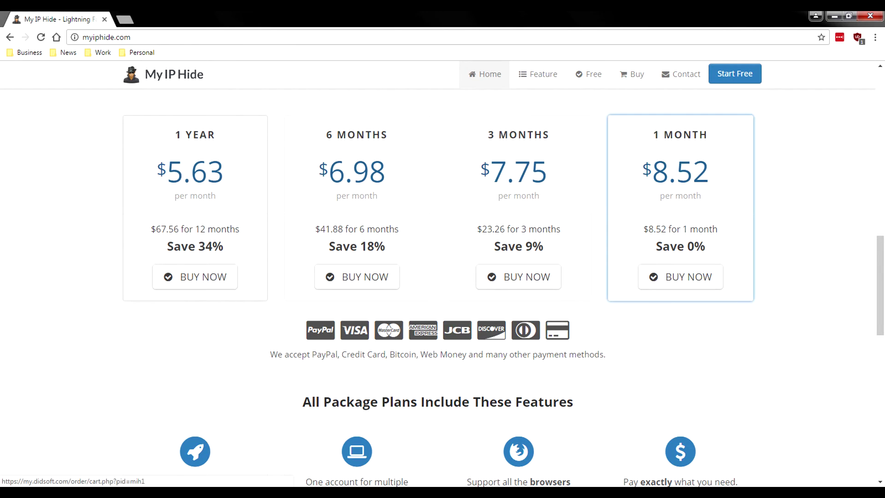
- Order the 1 MONTH plan at $8.52 and check out with PayPal
click(680, 277)
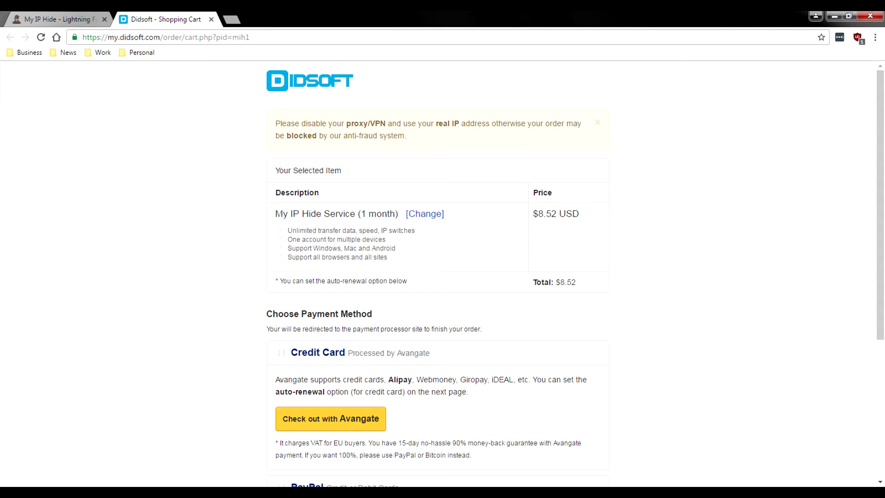
scroll(439, 277, down, 2)
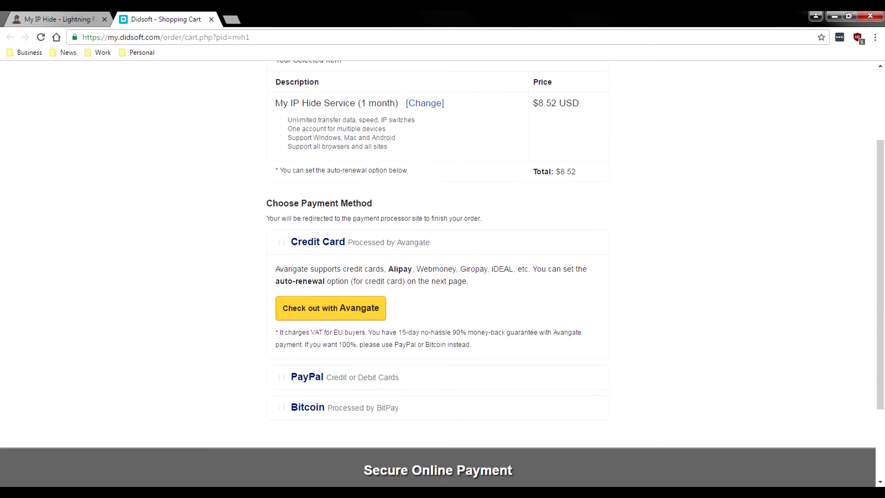
click(307, 378)
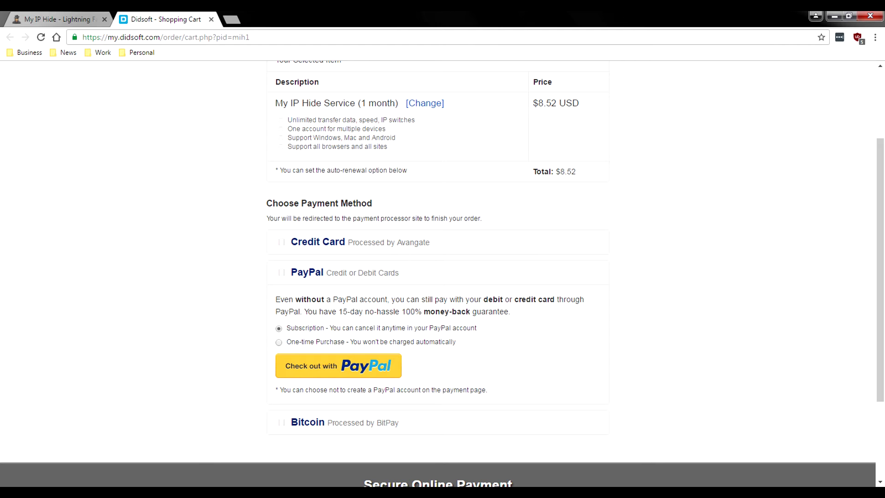
click(338, 365)
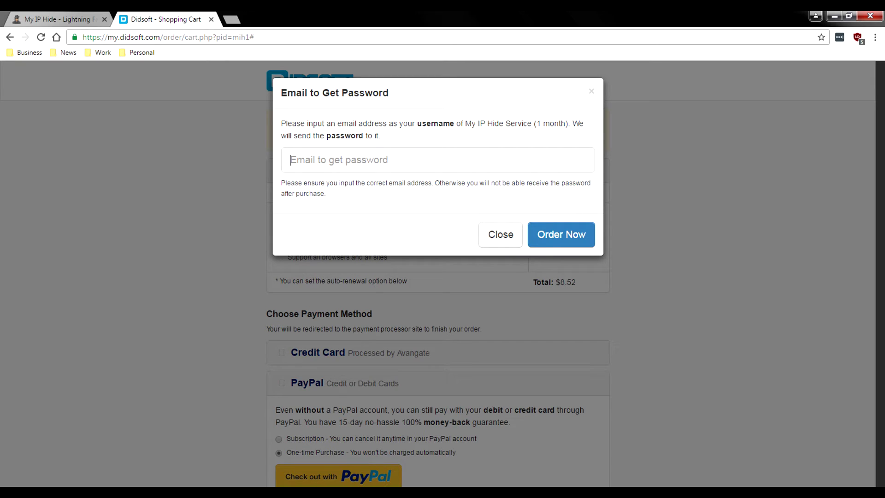
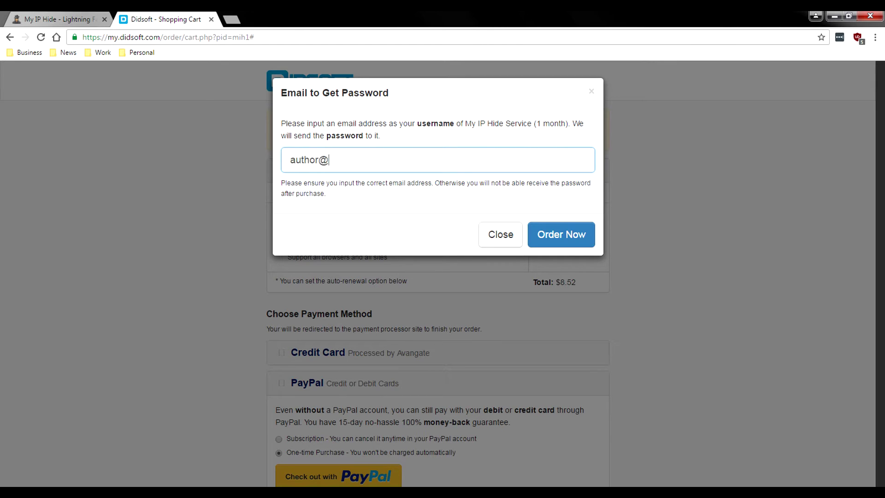
- Enter the account e-mail address for the password and place the order
key(Tab)
key(Tab)
key(Return)
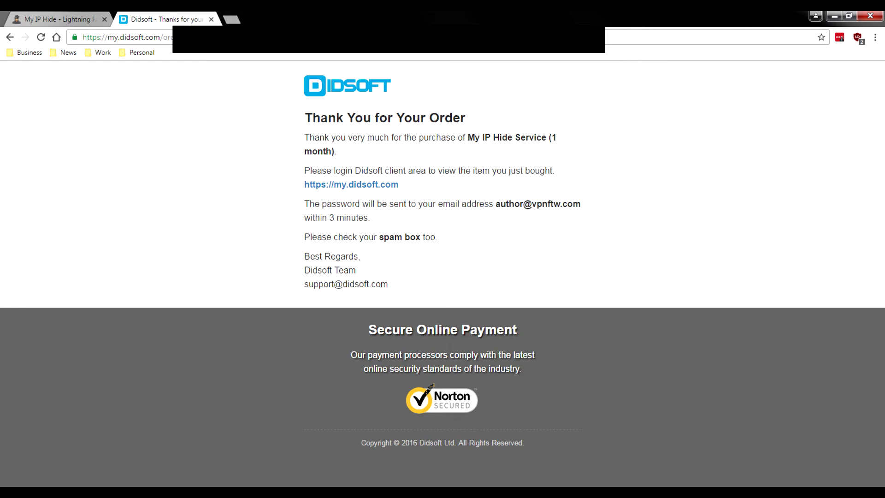
- Open the my.didsoft.com client area and scroll to the My IP Hide licence
click(352, 184)
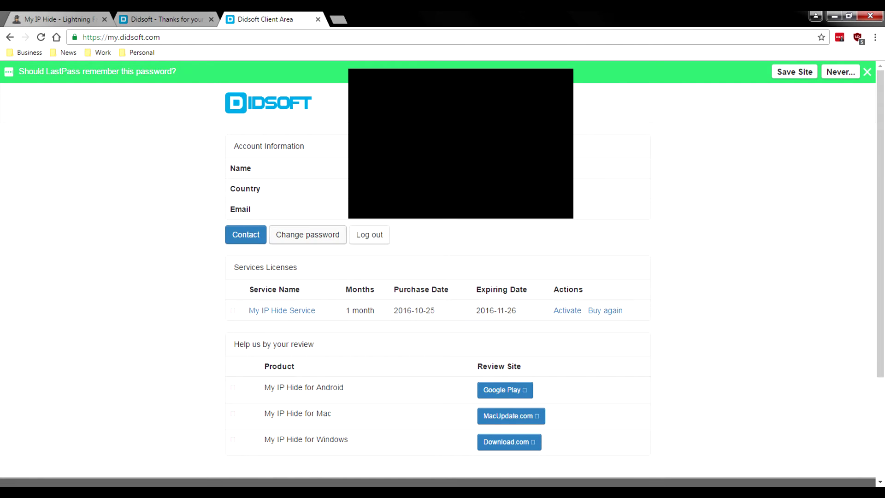
scroll(307, 234, down, 1)
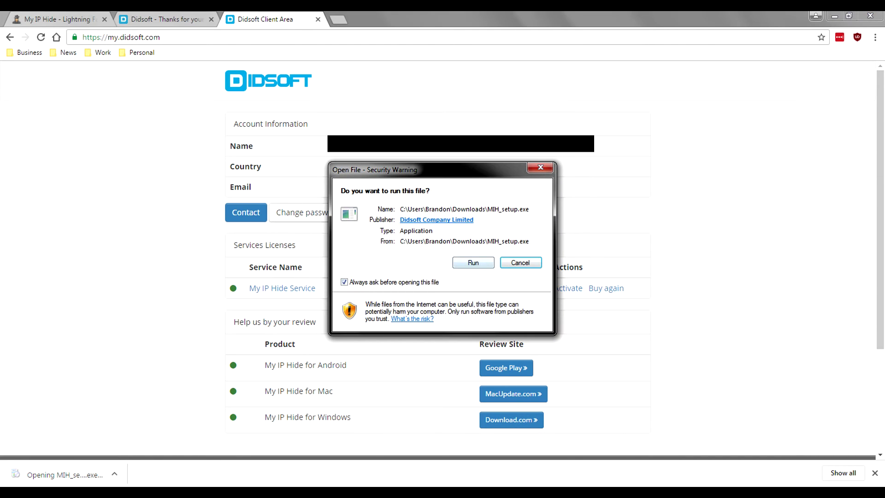
- Run MIH_setup.exe and install to default folders with no desktop shortcut, keeping applications open
key(Return)
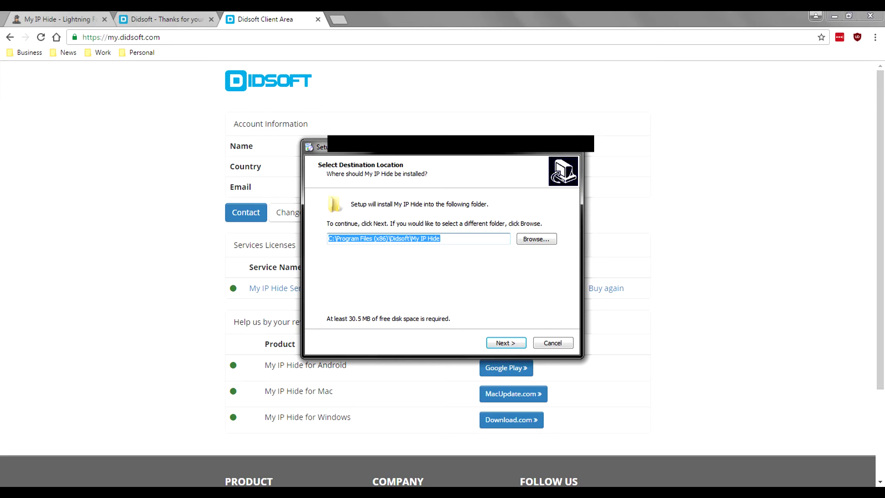
key(Return)
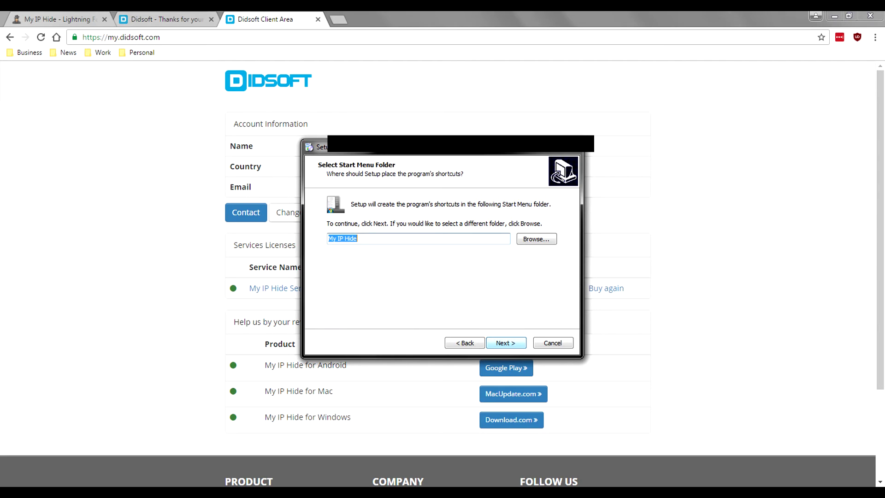
key(Return)
key(space)
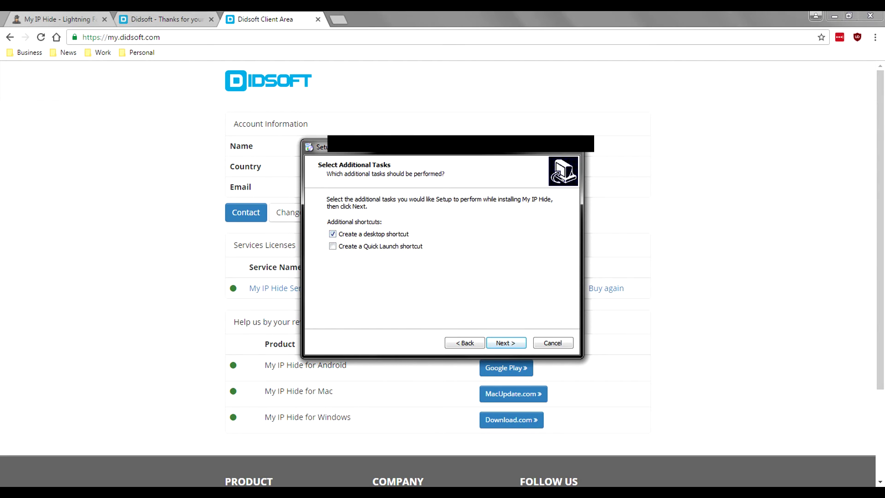
key(Return)
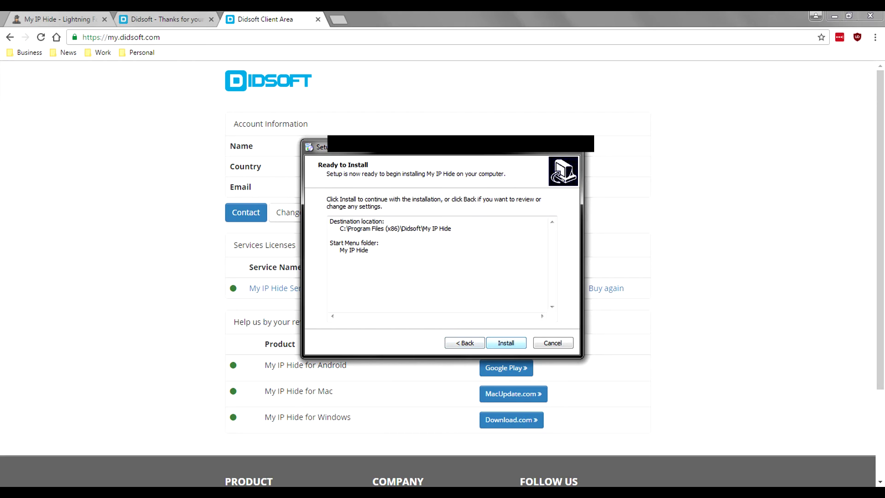
key(Return)
key(Down)
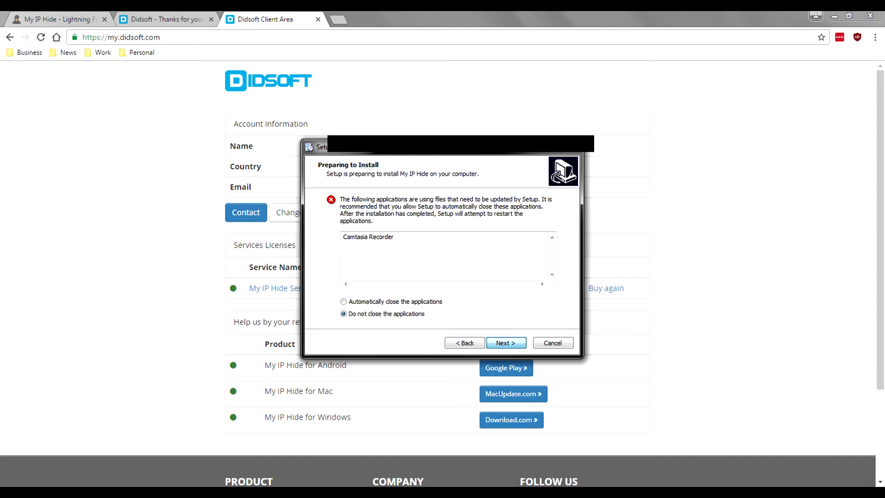
key(Return)
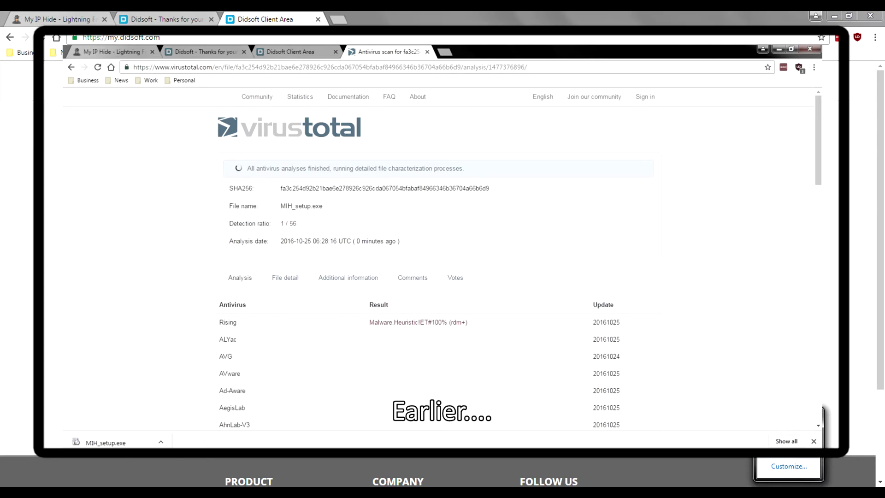
- Open the My IP Hide main window from the tray and log in with the account e-mail and password
right_click(806, 441)
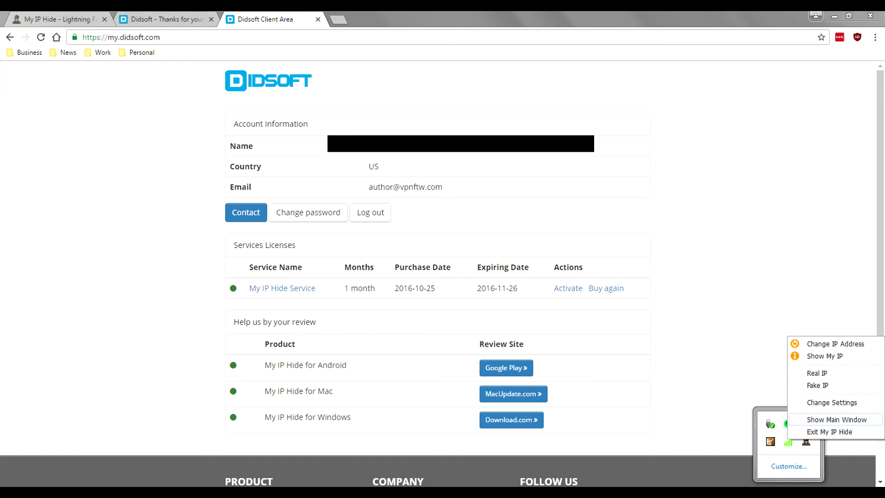
click(836, 420)
click(442, 219)
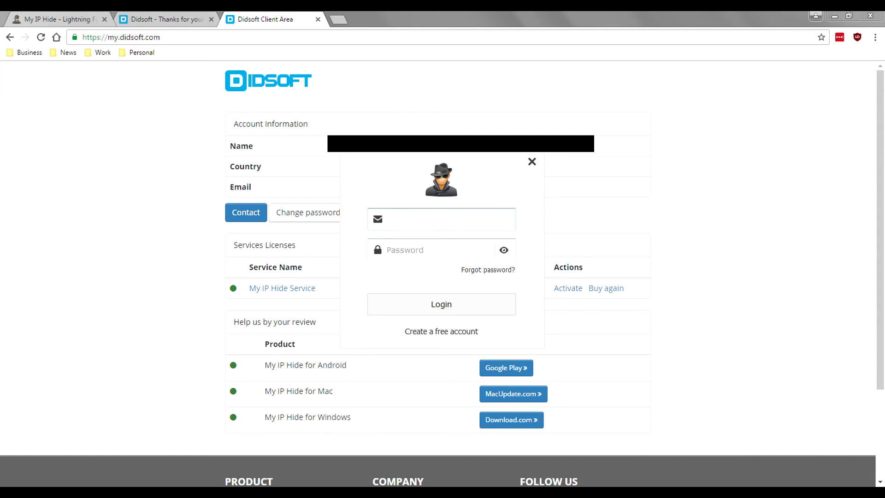
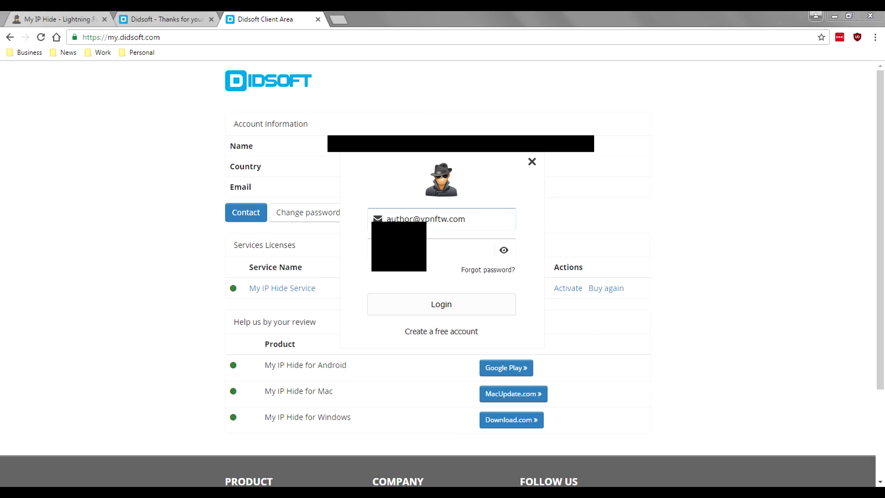
key(Tab)
key(Return)
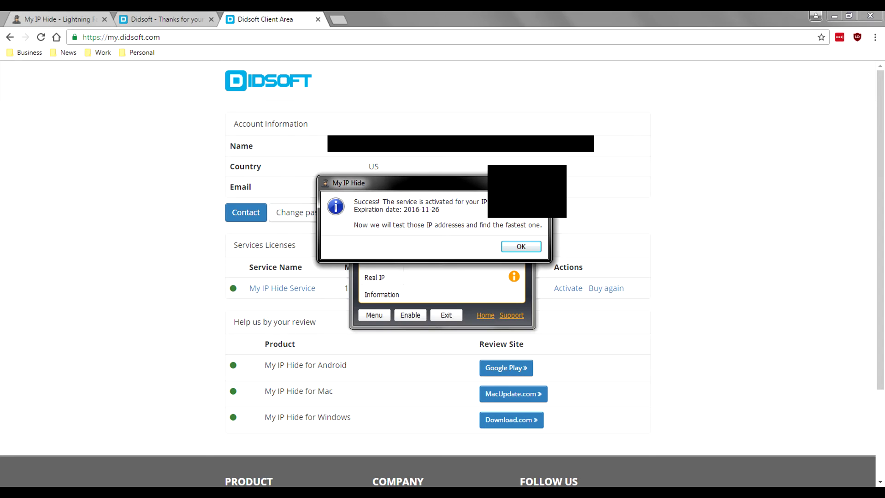
- Acknowledge activation and, after the server test, connect via fastest server US9 (162.218.93.200, Los Angeles)
key(Return)
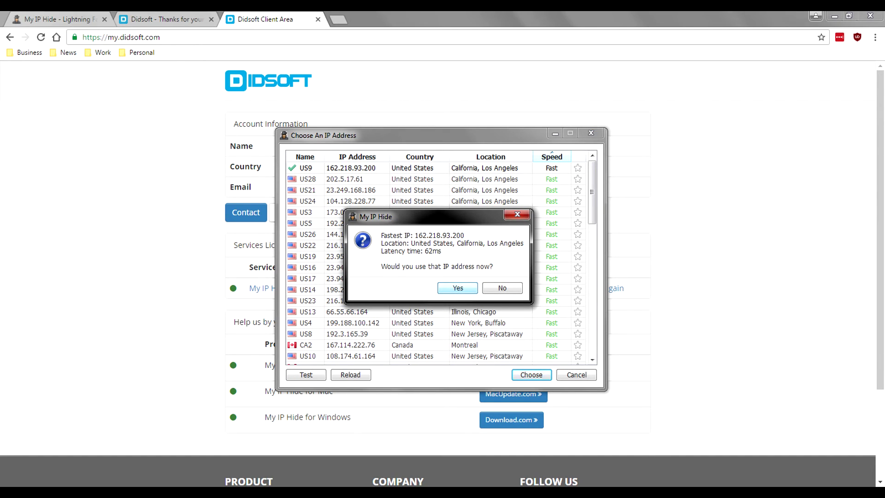
key(Return)
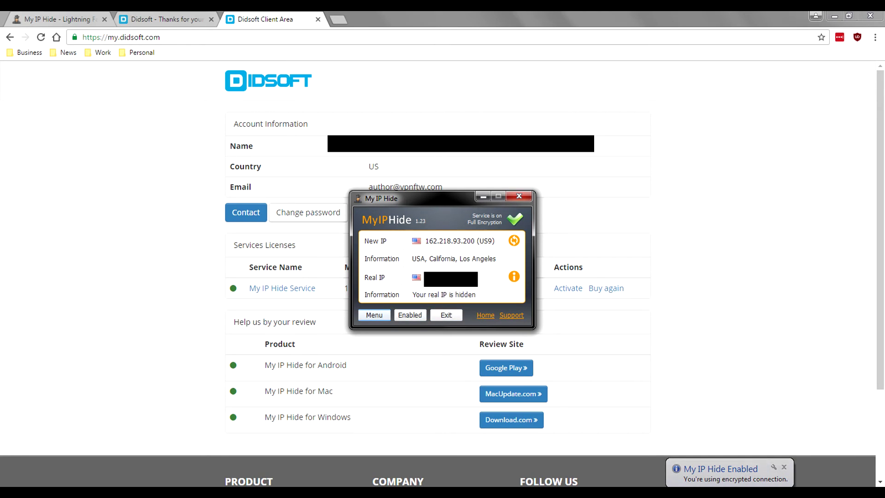
key(Return)
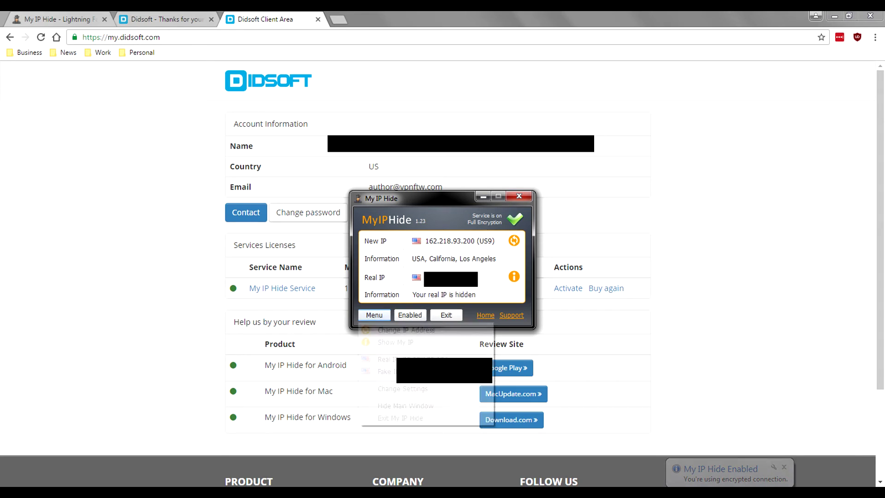
key(Down)
key(Down)
key(Down)
key(Return)
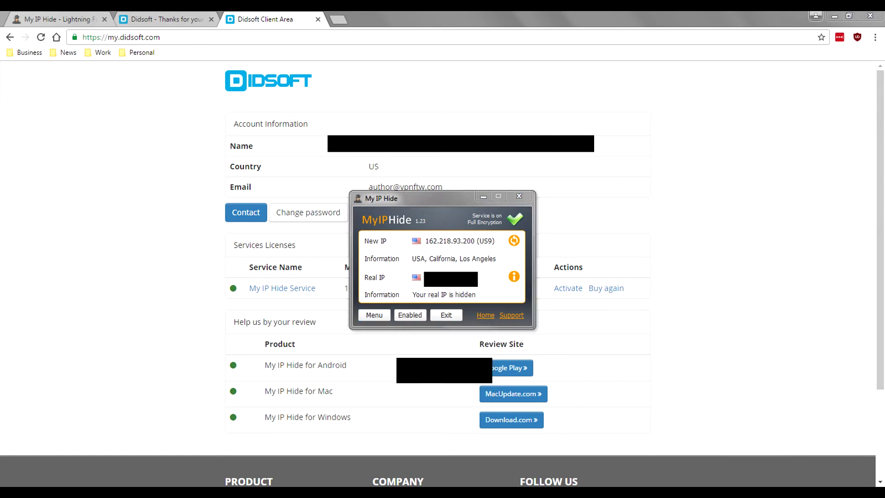
click(460, 156)
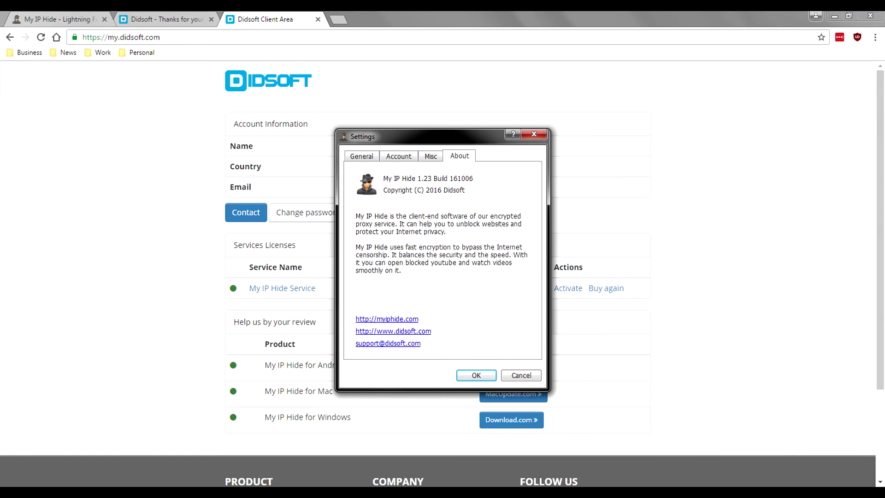
key(Left)
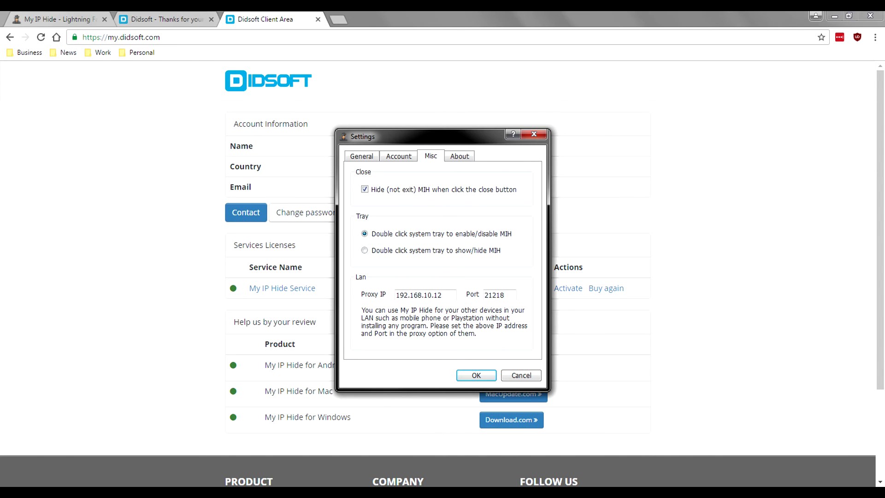
key(ctrl+shift+Tab)
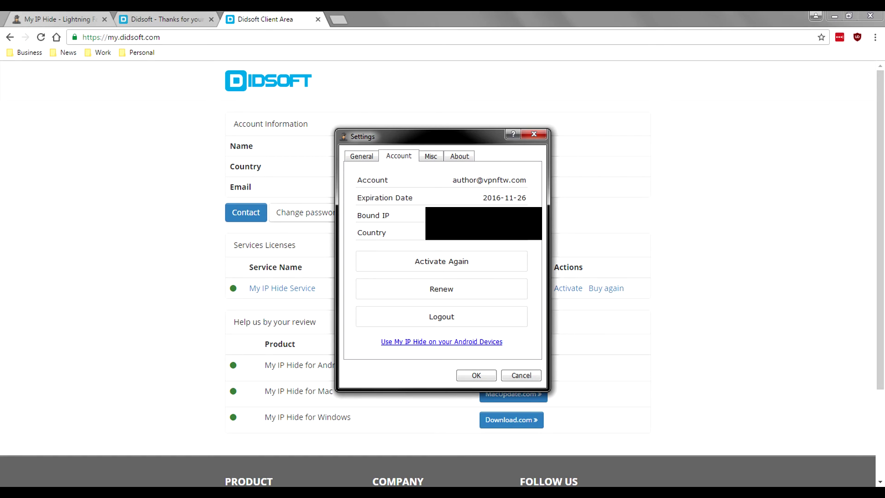
key(ctrl+shift+Tab)
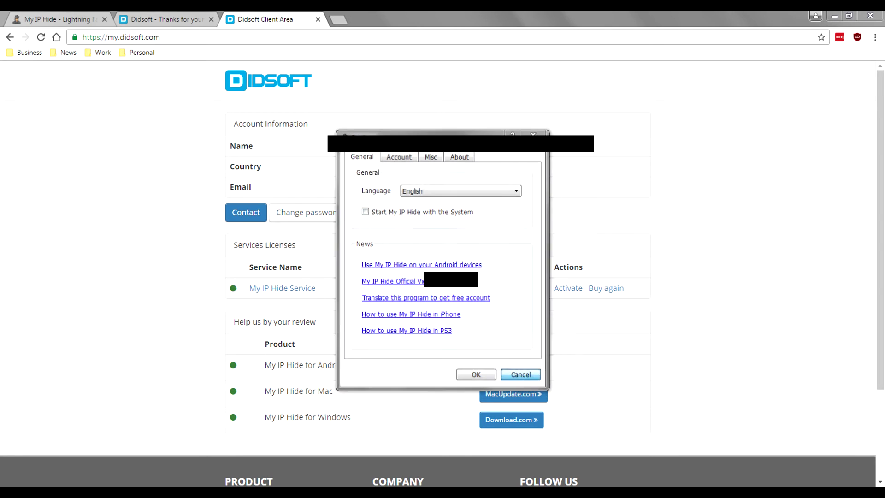
key(Escape)
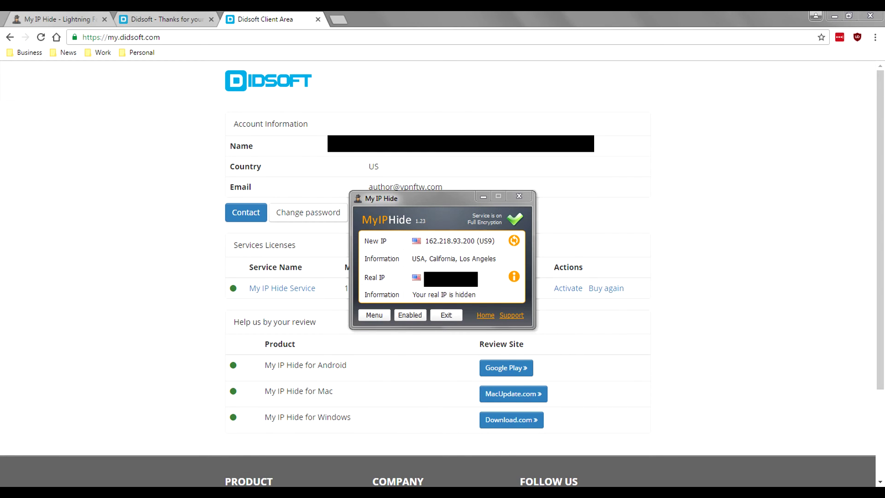
- Load xmyip.com in a new Chrome tab
key(alt+Tab)
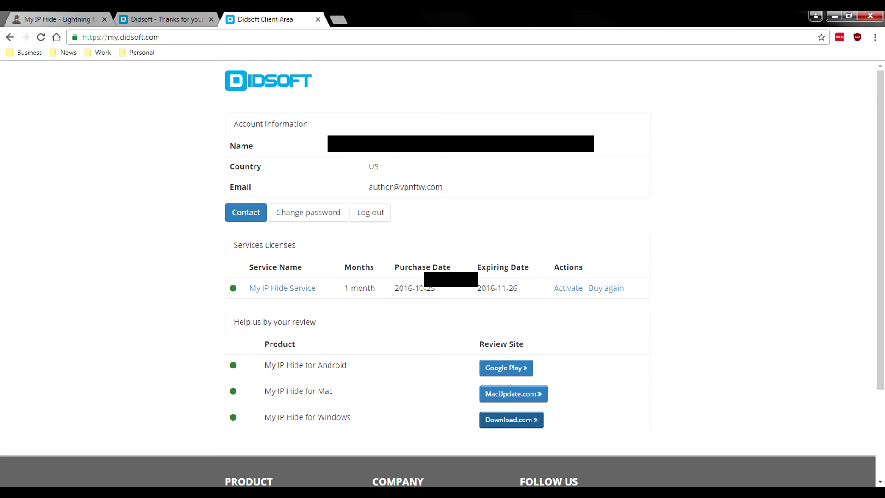
click(339, 19)
text(x)
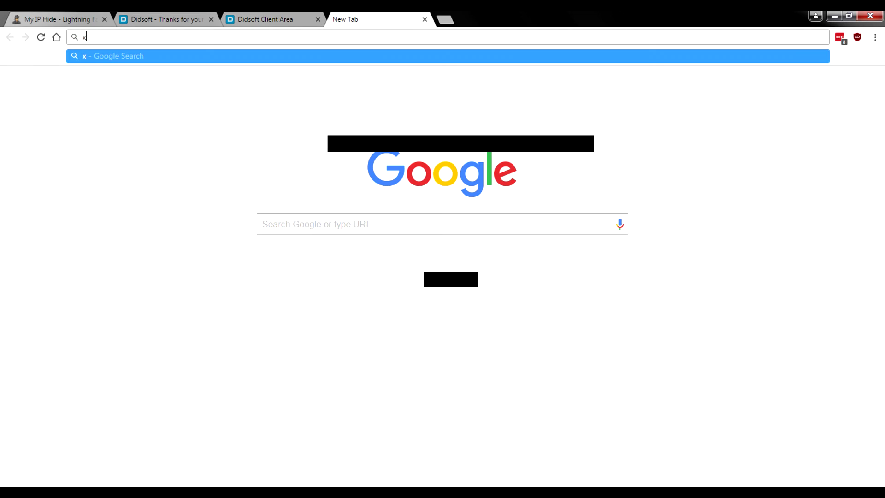
text(myip.com)
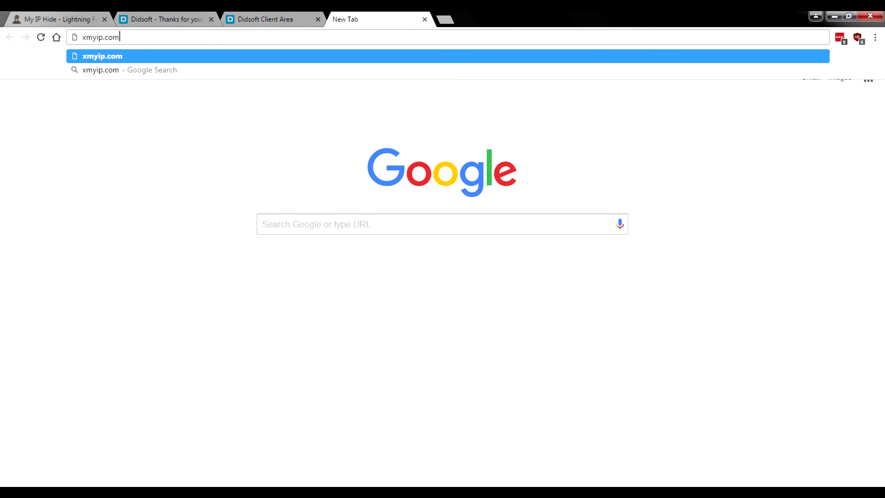
key(Return)
key(ctrl+t)
text(whoer.net)
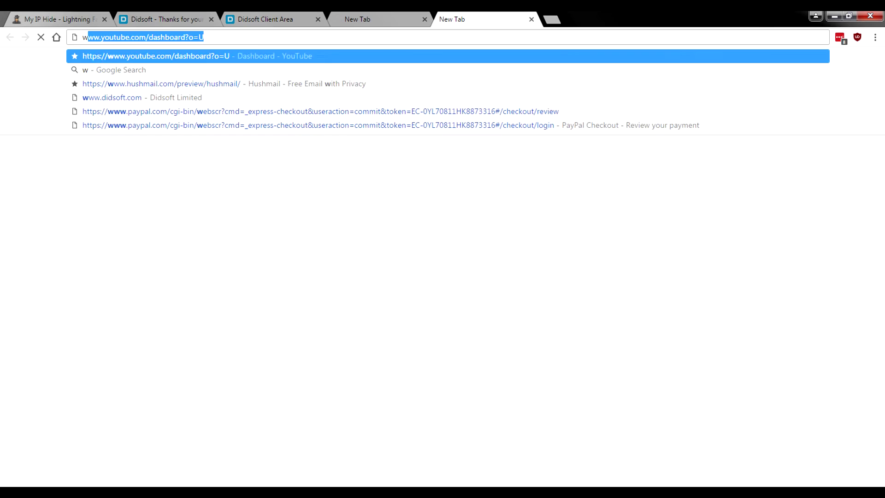
key(Return)
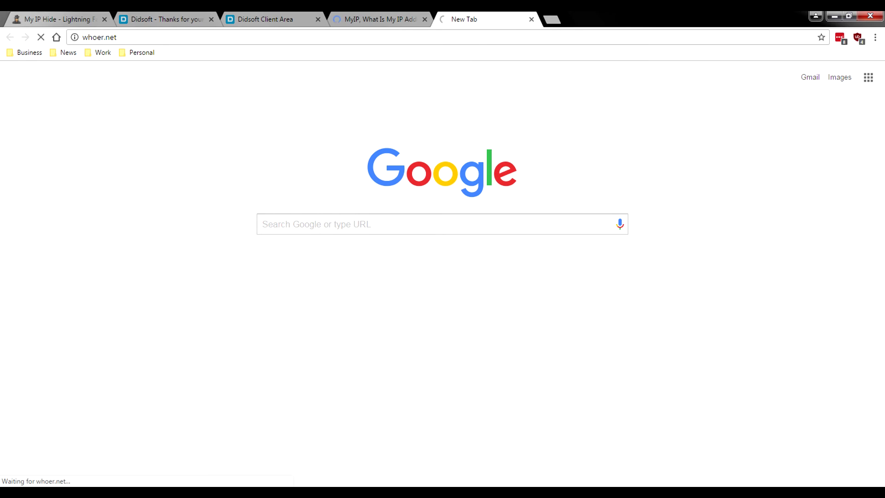
key(ctrl+t)
text(dn)
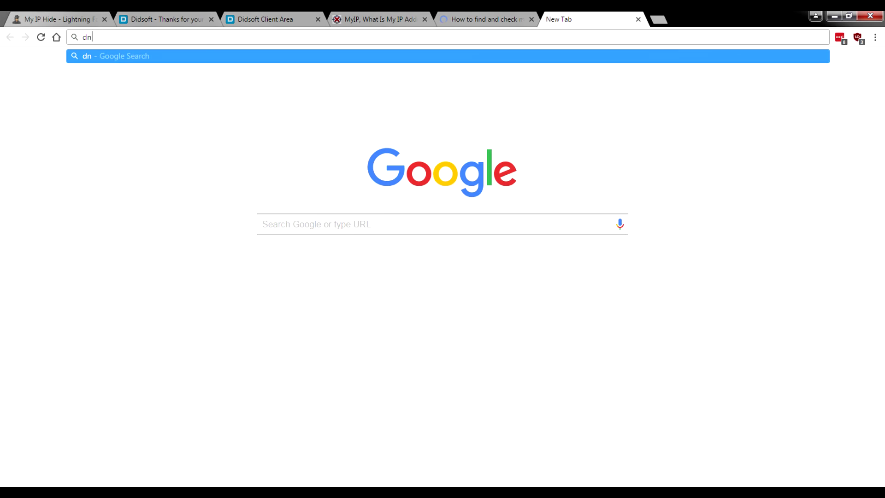
text(sleaktest.com)
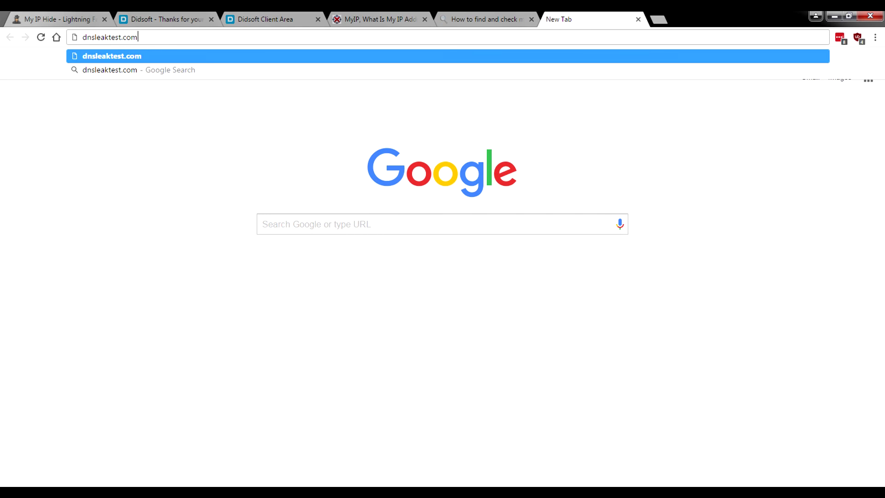
key(Return)
key(ctrl+4)
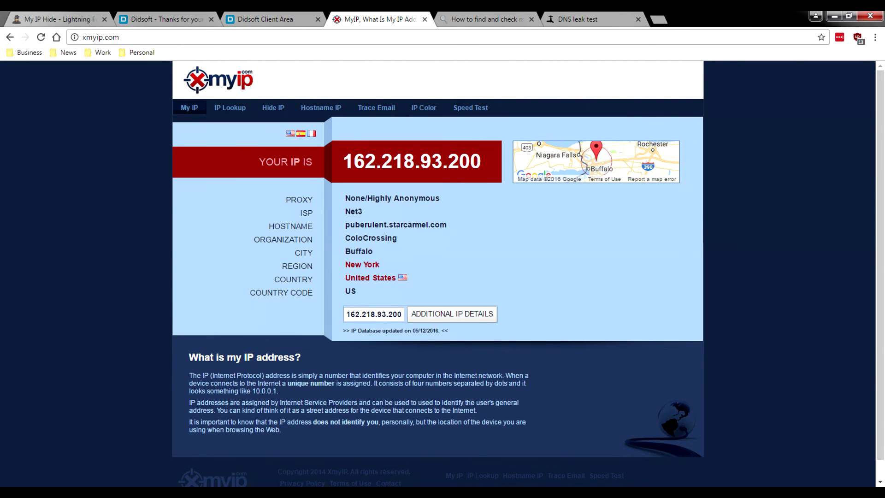
- Close the xmyip.com tab and scroll the whoer.net report for IP 162.218.93.200
click(425, 19)
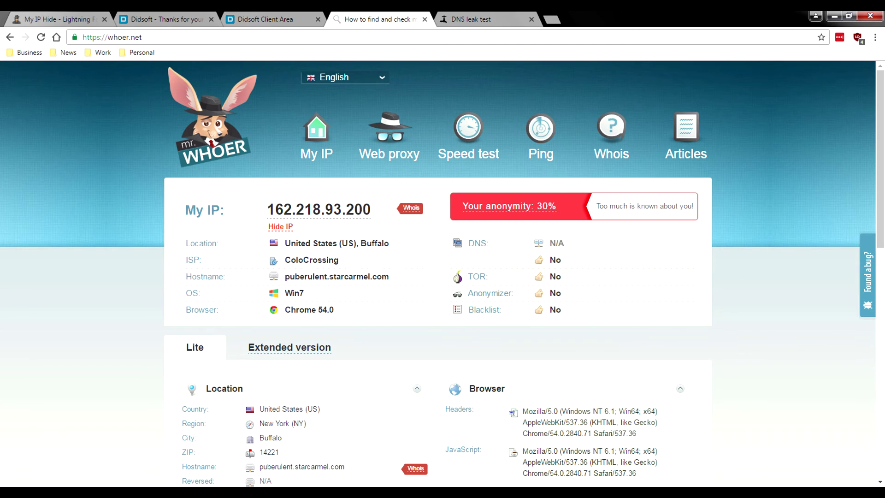
scroll(443, 272, down, 5)
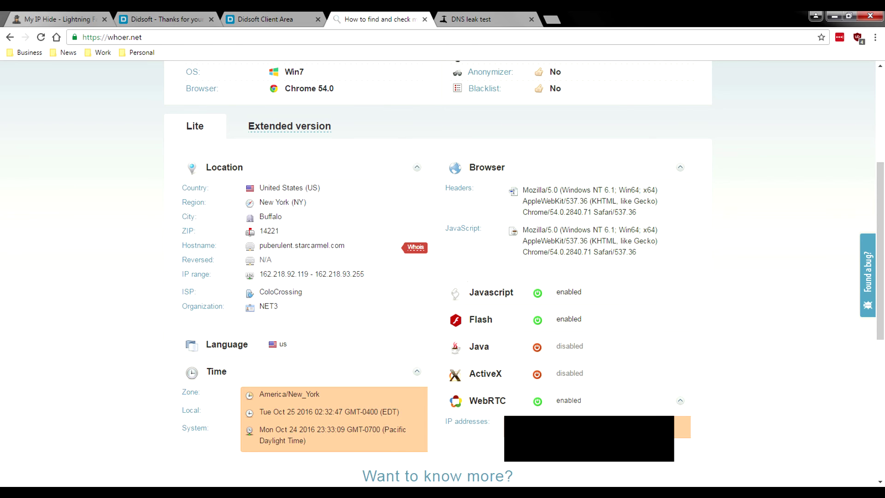
- Start the extended DNS leak test, reviewing the whoer.net report while it runs
key(ctrl+Tab)
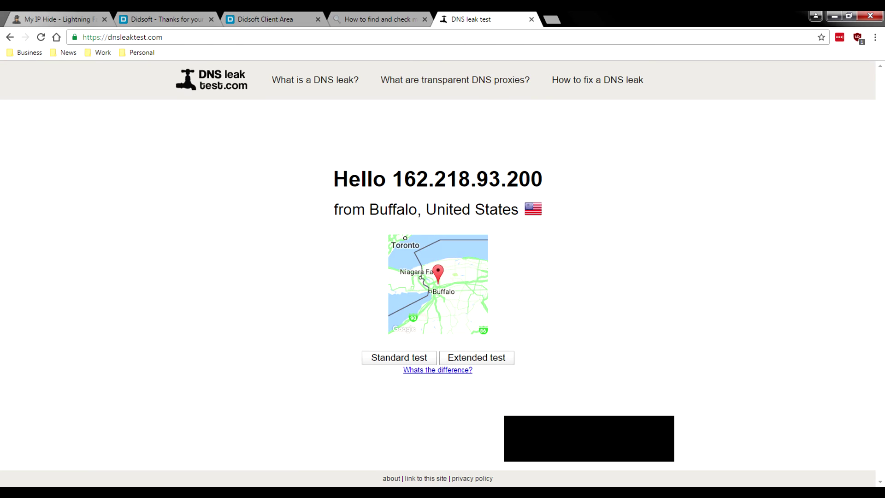
click(477, 358)
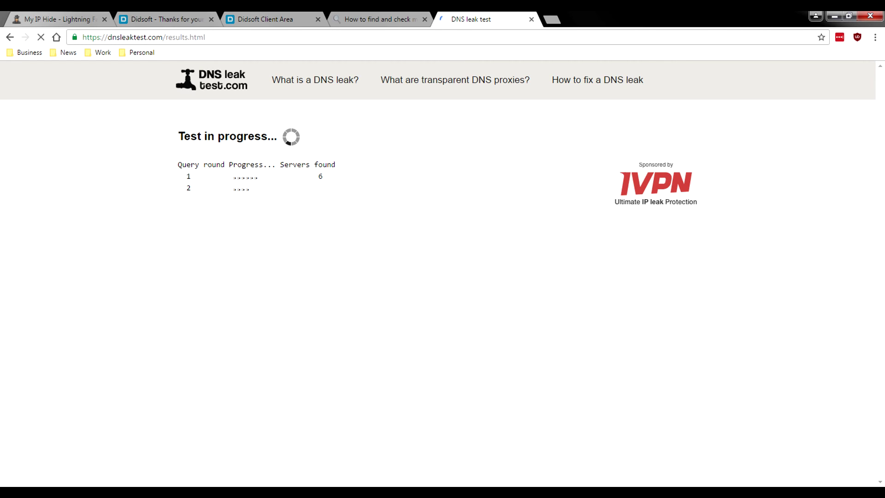
key(ctrl+shift+Tab)
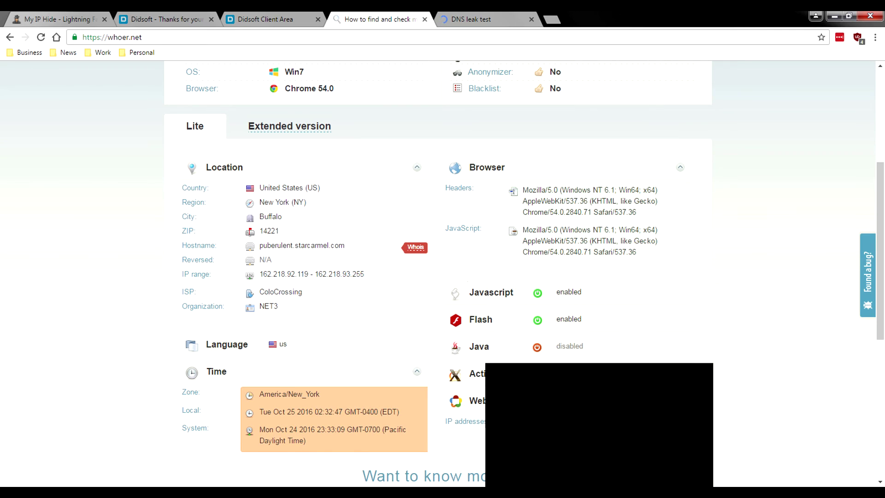
scroll(438, 276, down, 1)
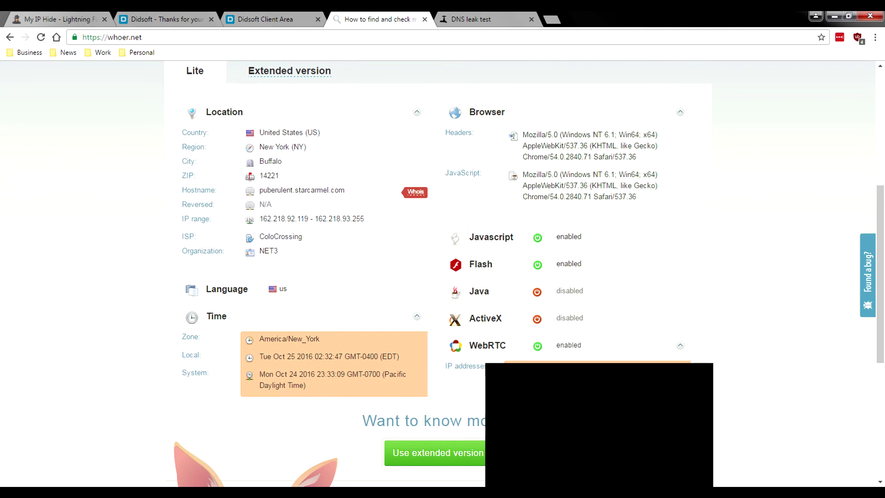
scroll(438, 276, up, 2)
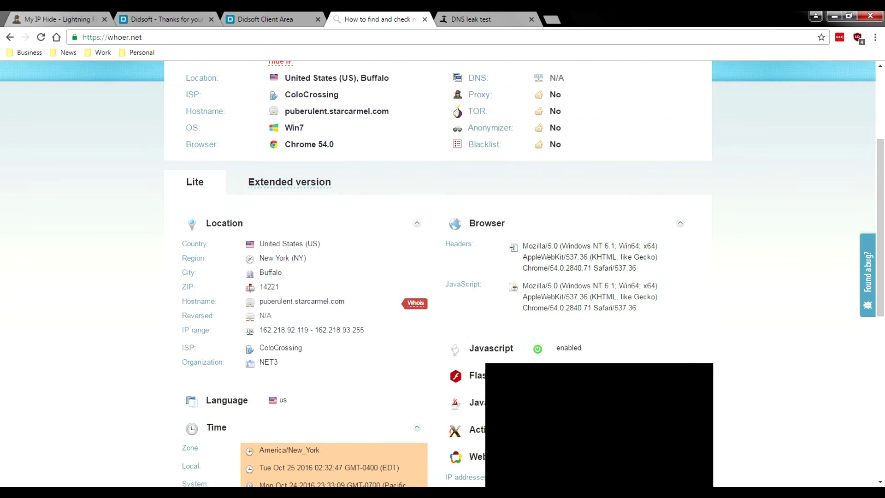
scroll(438, 277, up, 1)
scroll(438, 276, down, 3)
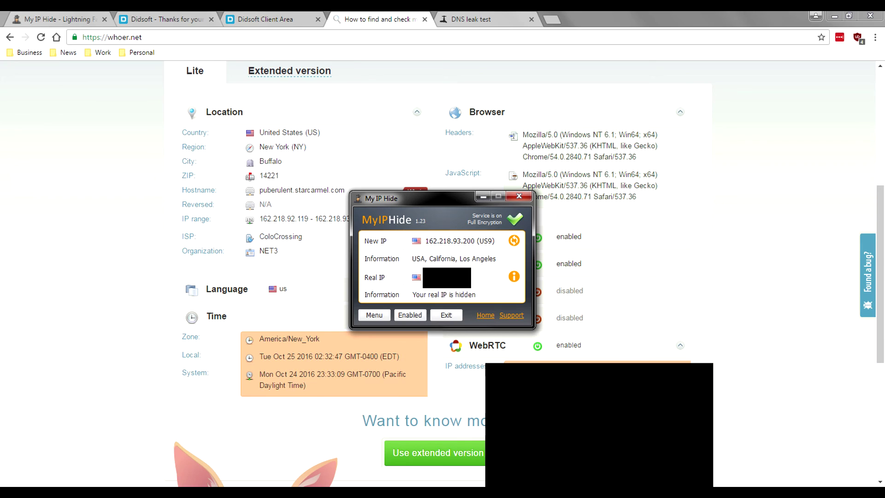
- Review the DNS leak test results listing only Google servers in the United States
key(ctrl+Tab)
scroll(438, 277, down, 8)
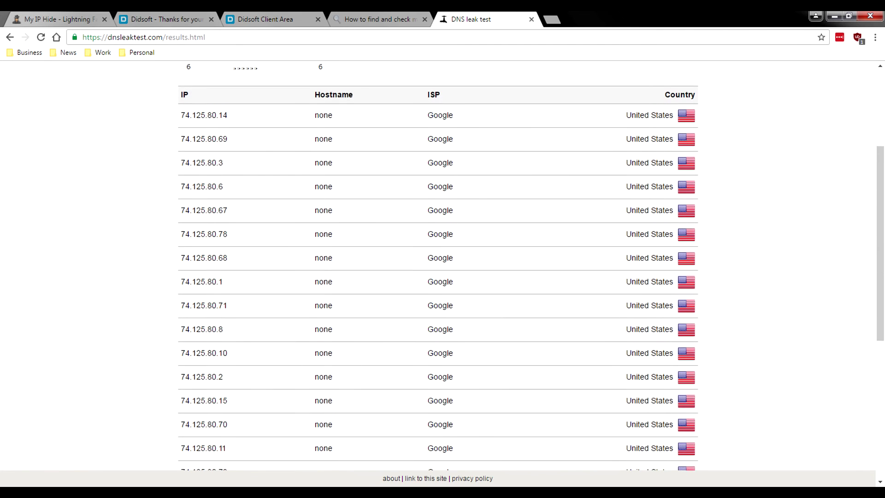
scroll(438, 276, up, 6)
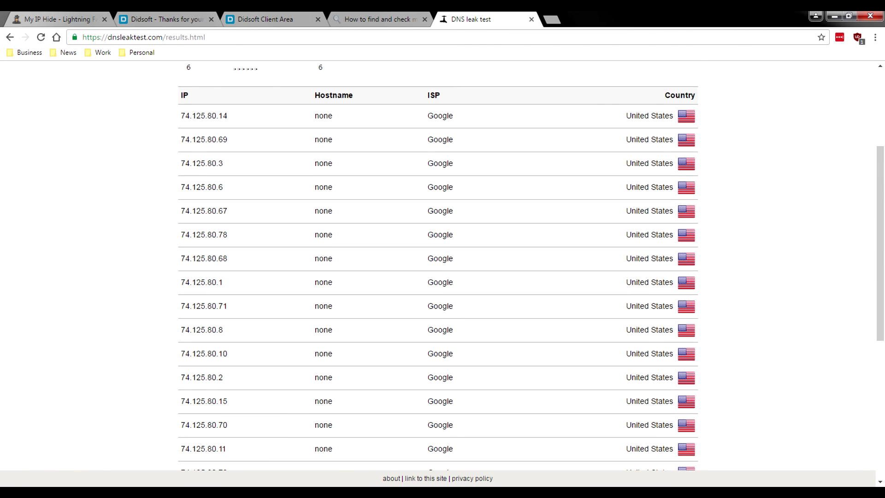
scroll(438, 276, up, 4)
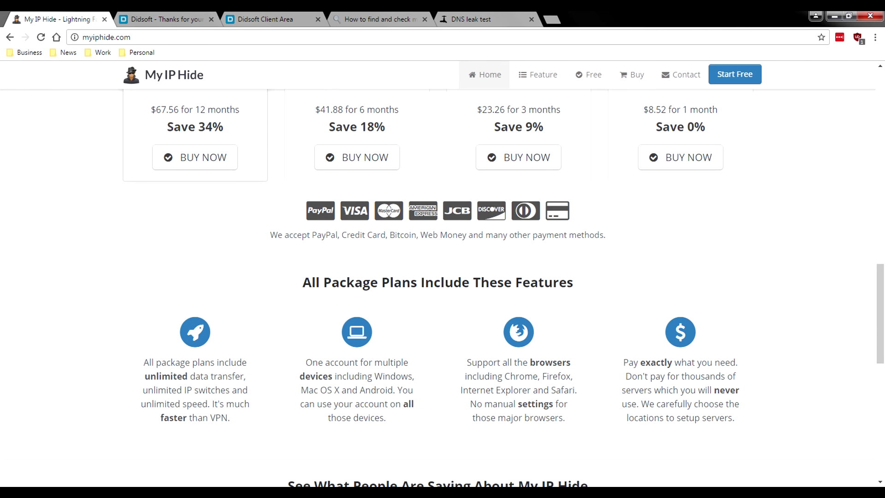
- Cycle through the whoer.net and Didsoft Client Area tabs, ending on the My IP Hide homepage
key(Home)
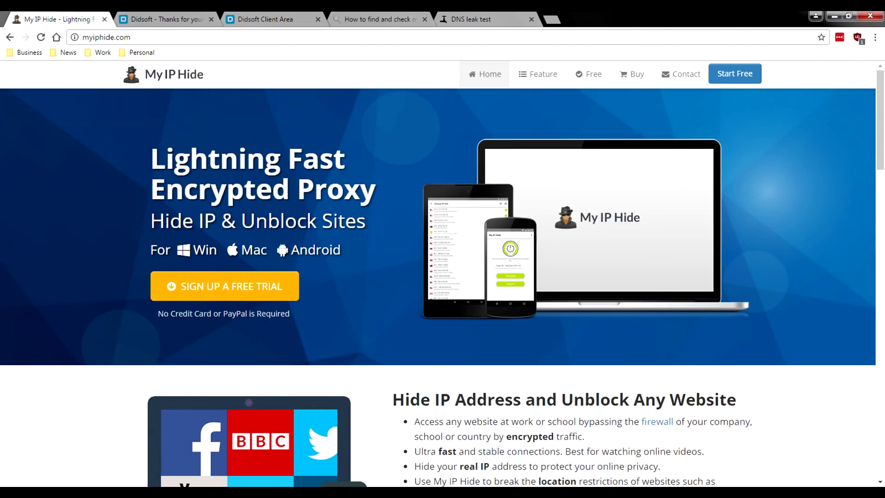
scroll(443, 276, down, 2)
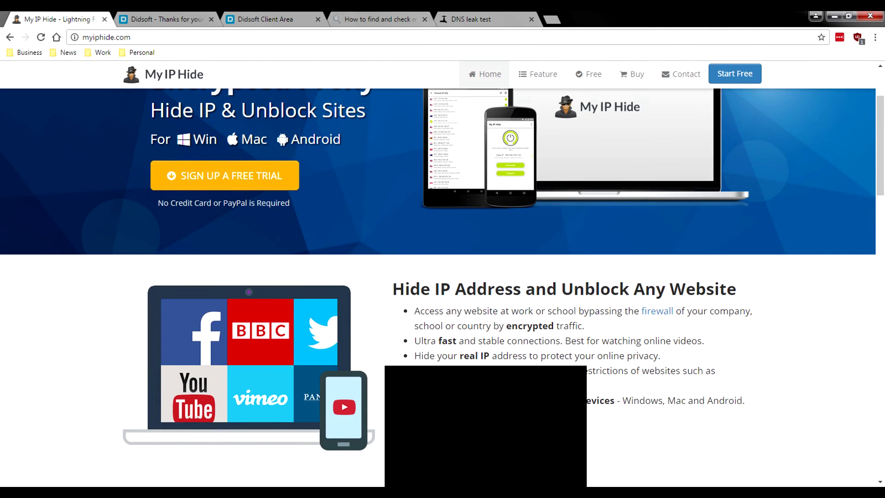
key(ctrl+4)
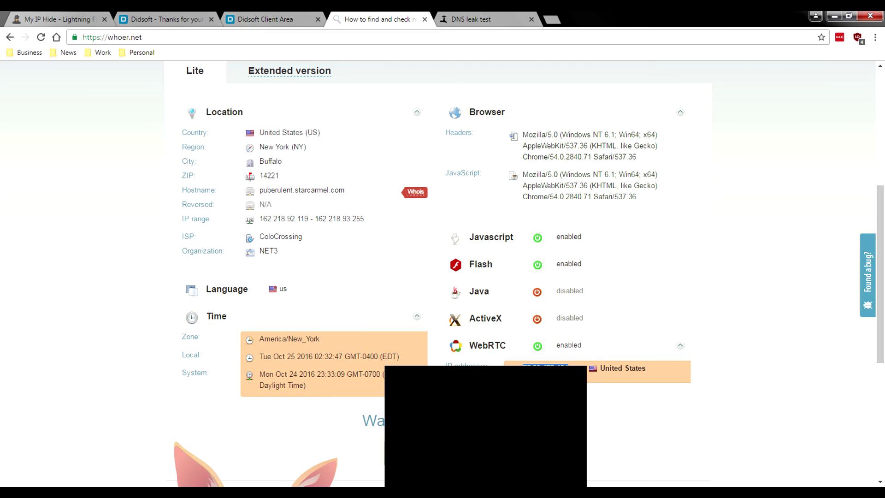
key(Home)
key(ctrl+3)
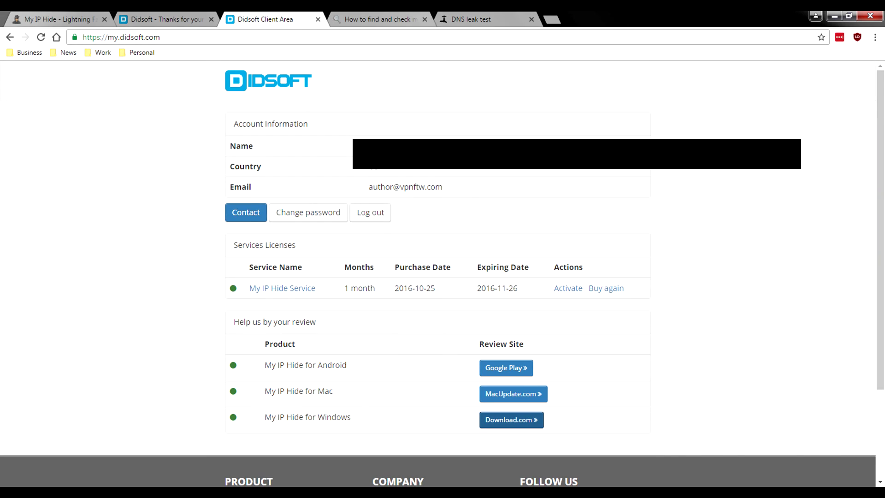
key(ctrl+1)
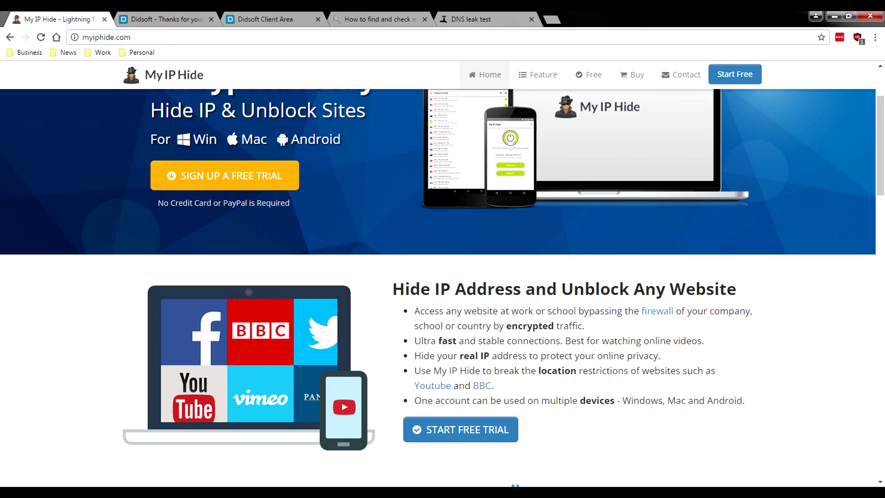
- Scroll the myiphide.com homepage past the server map to the pricing plans and included features
scroll(443, 270, down, 5)
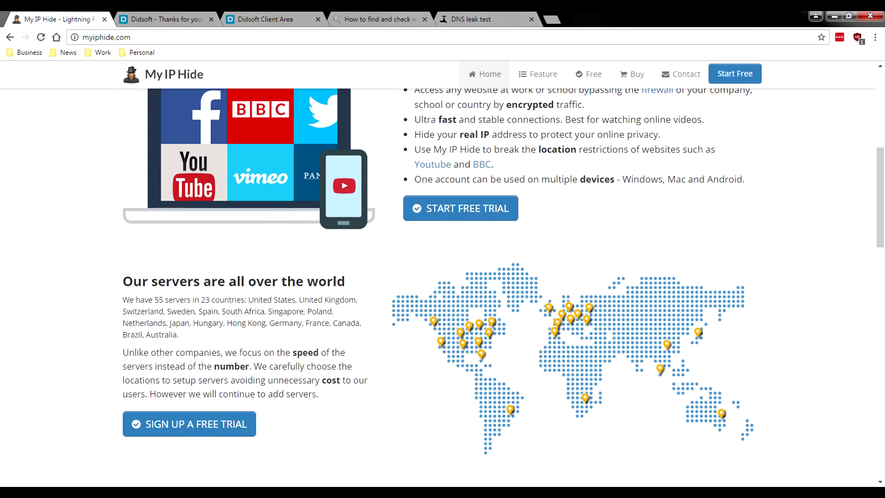
scroll(443, 286, down, 4)
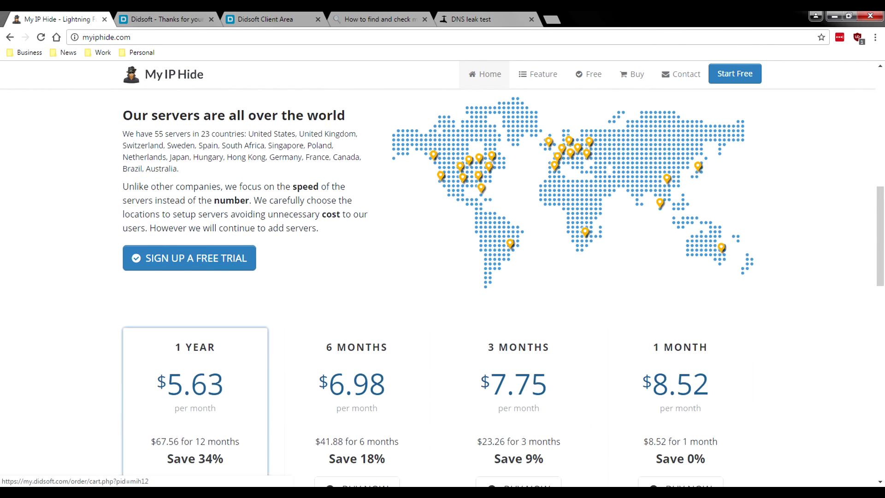
scroll(443, 285, down, 1)
scroll(442, 277, down, 6)
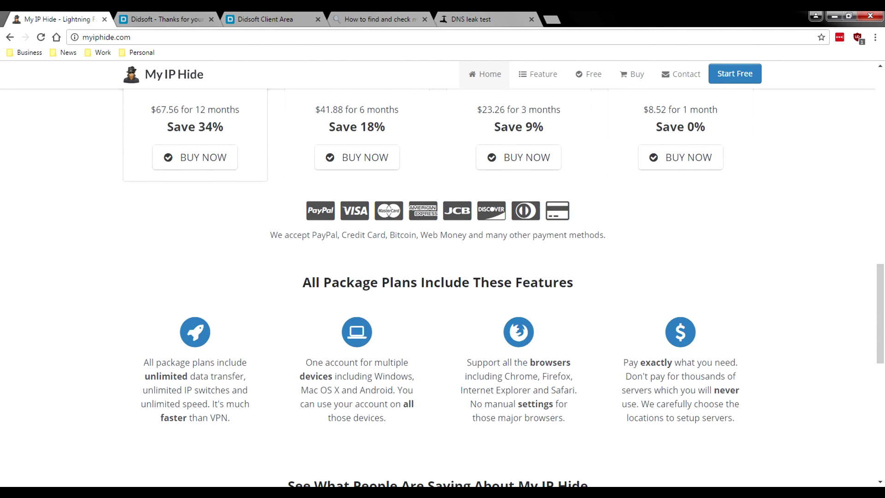
scroll(442, 277, down, 2)
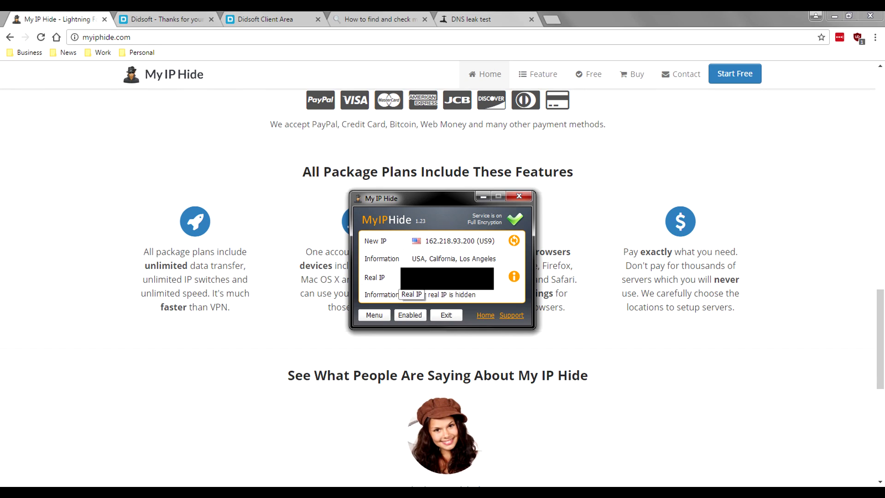
key(ctrl+3)
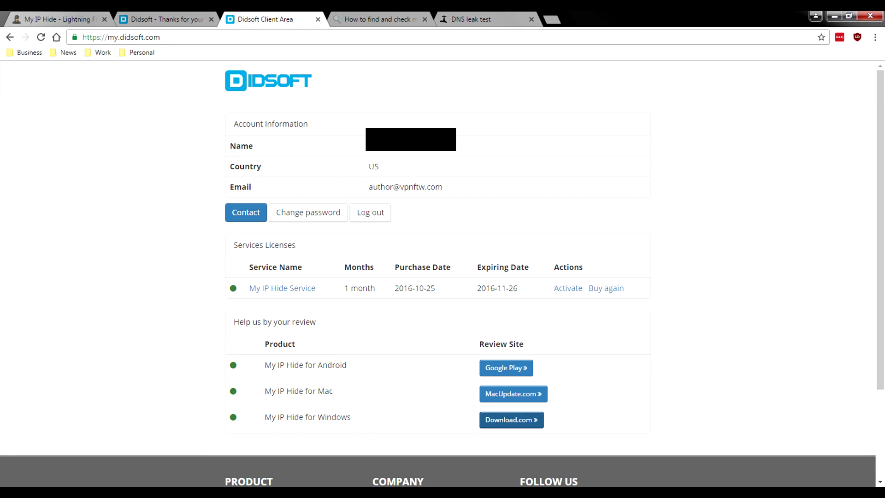
key(ctrl+1)
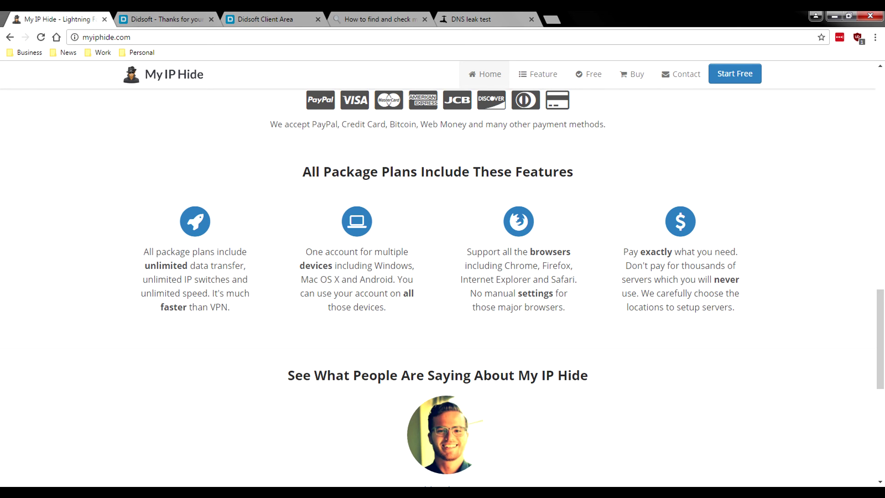